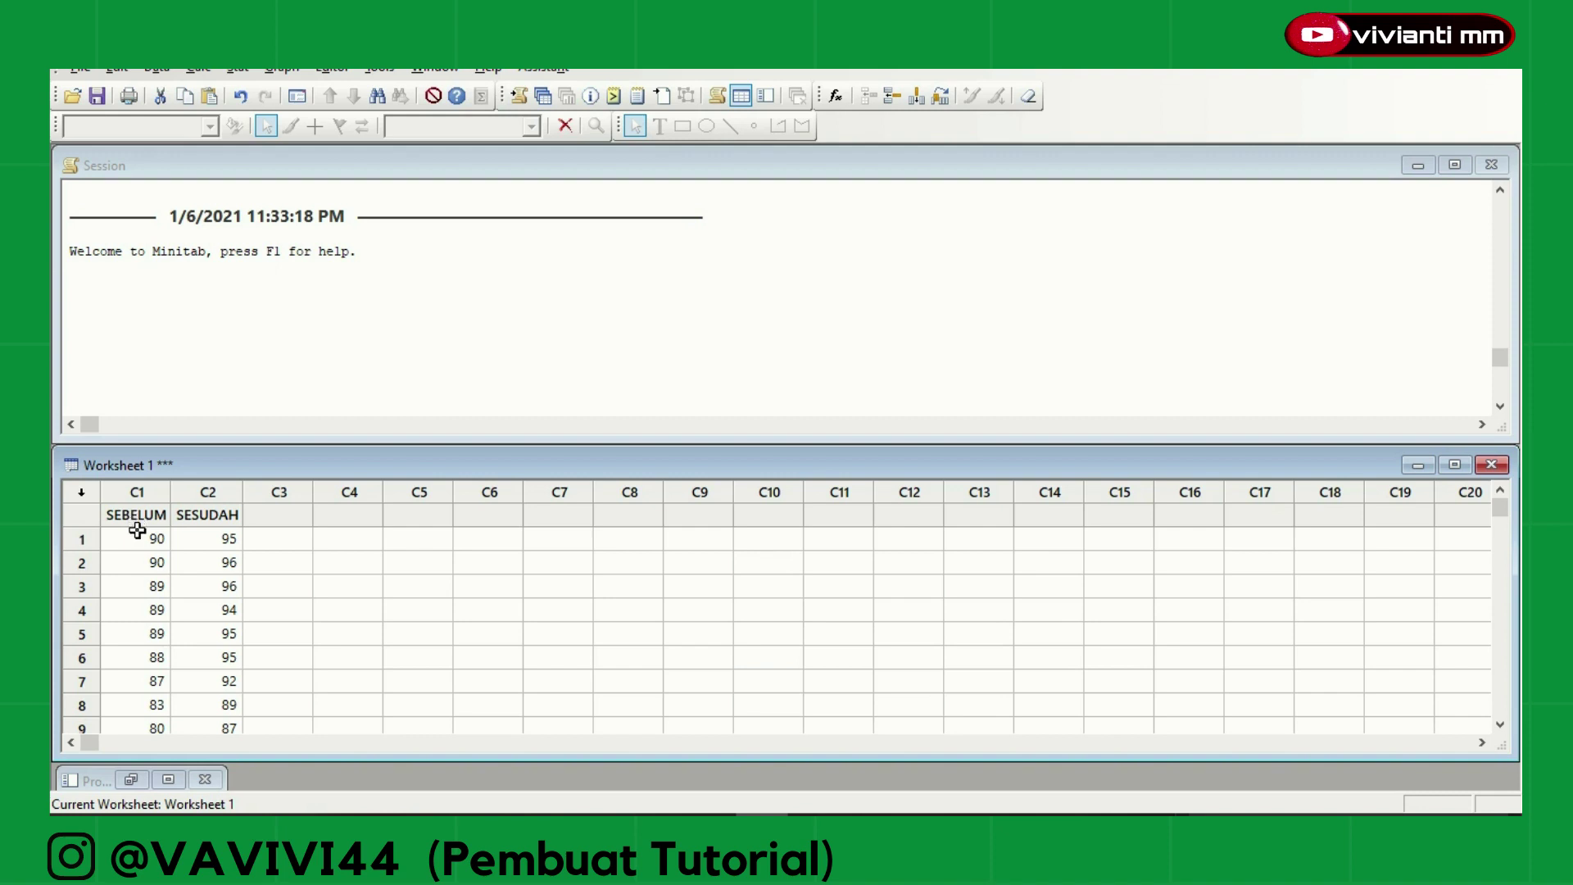
Review the SEBELUM and SESUDAH column names and their paired scores in rows 1 to 15
drag(148, 535, 235, 607)
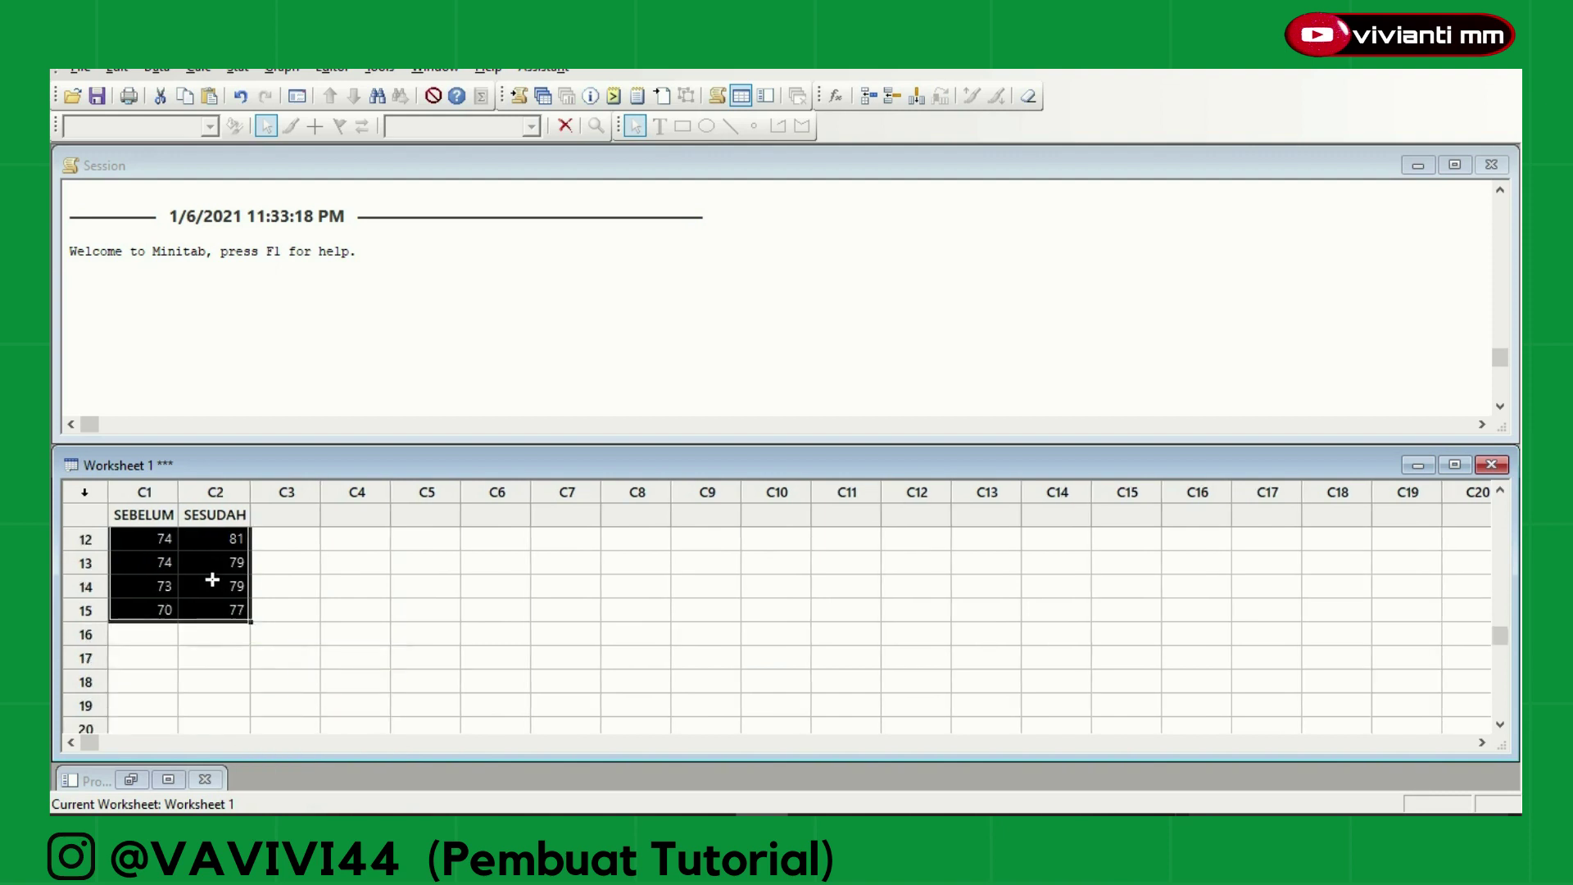
scroll(211, 579, up, 4)
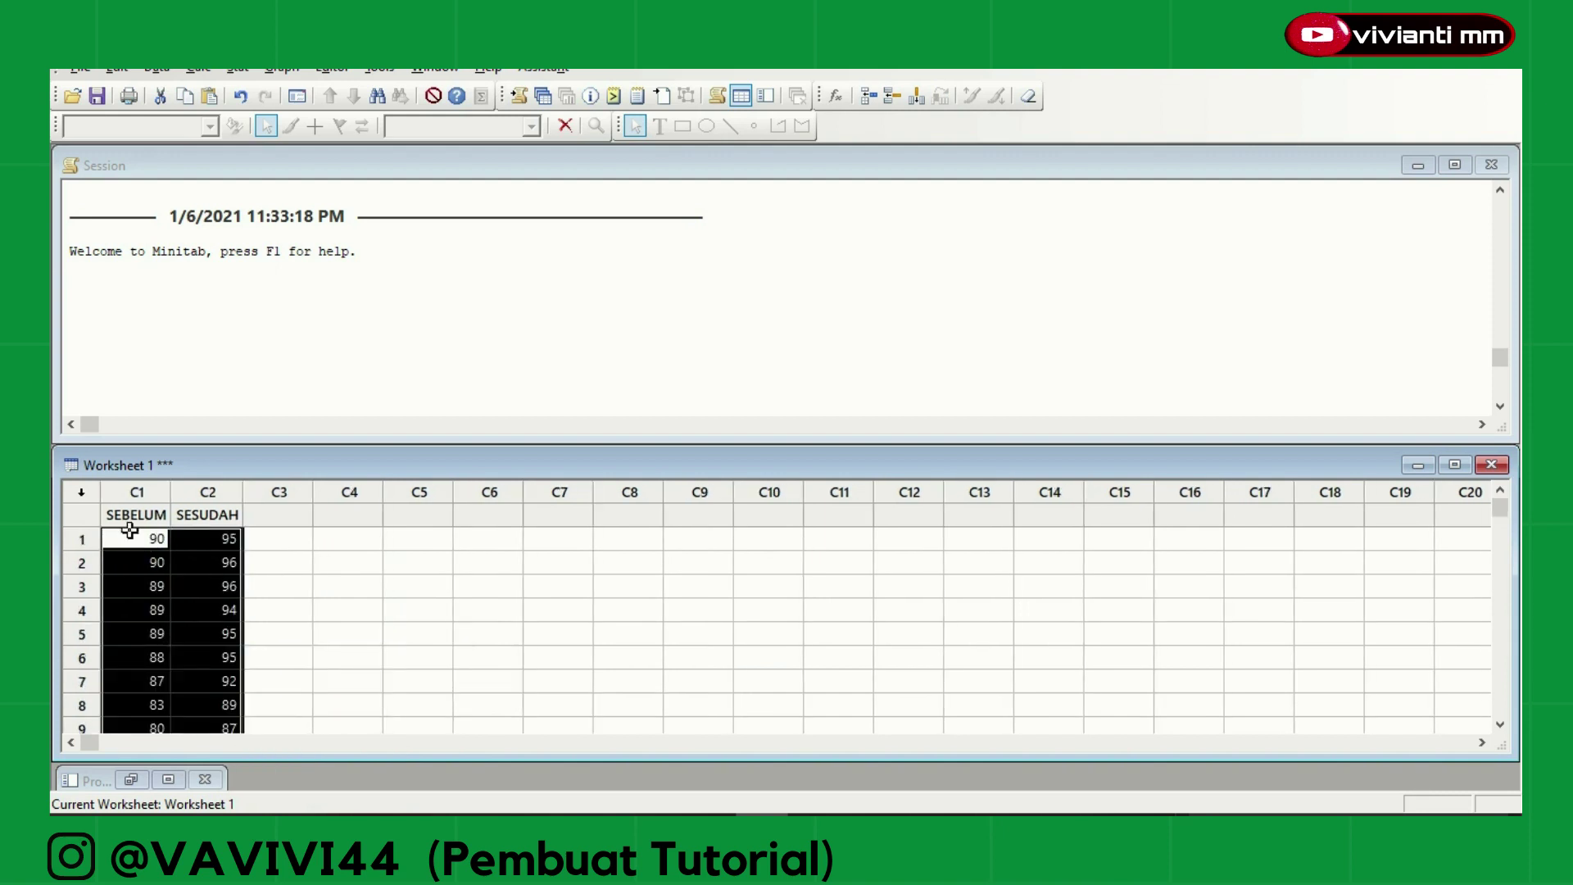
click(131, 517)
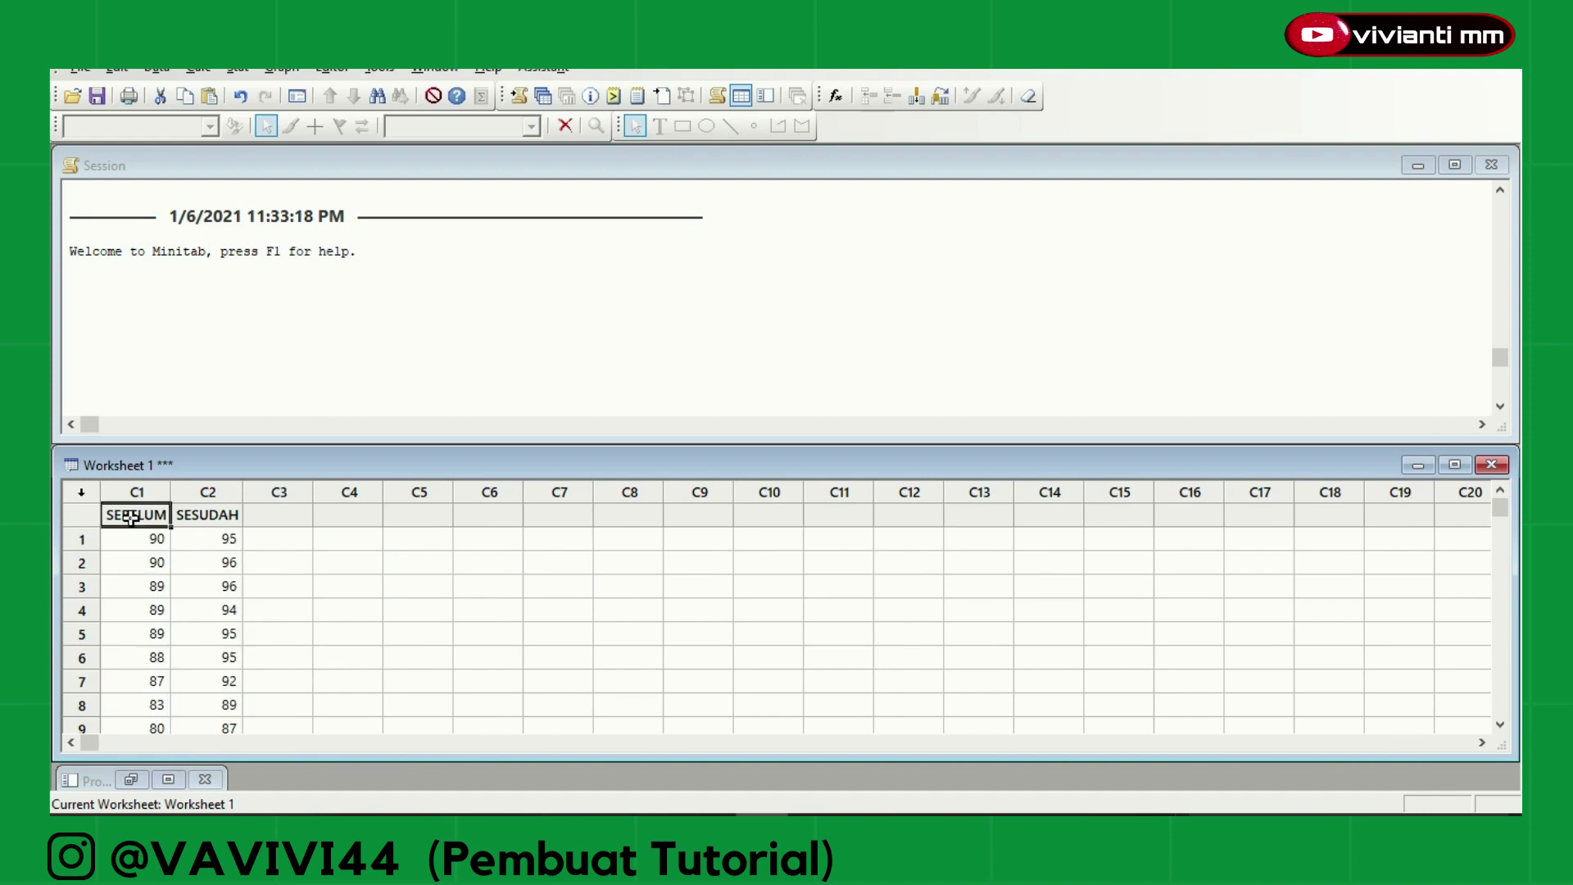
click(188, 521)
click(139, 519)
mouse_move(146, 539)
mouse_down()
mouse_move(201, 564)
mouse_move(207, 741)
mouse_move(200, 494)
mouse_move(149, 537)
mouse_up()
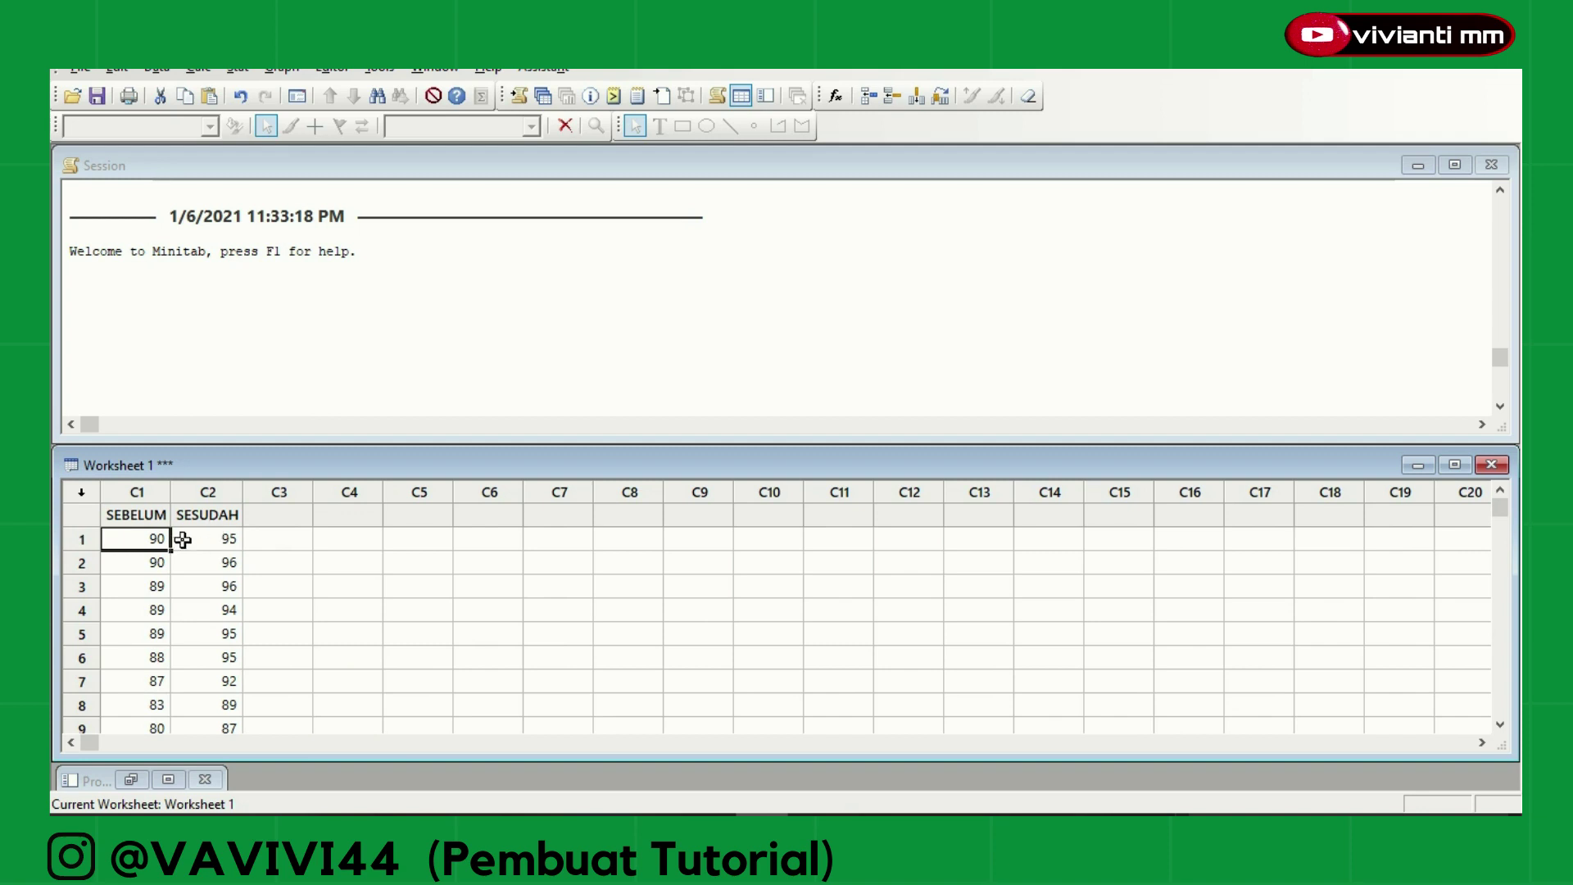
click(147, 517)
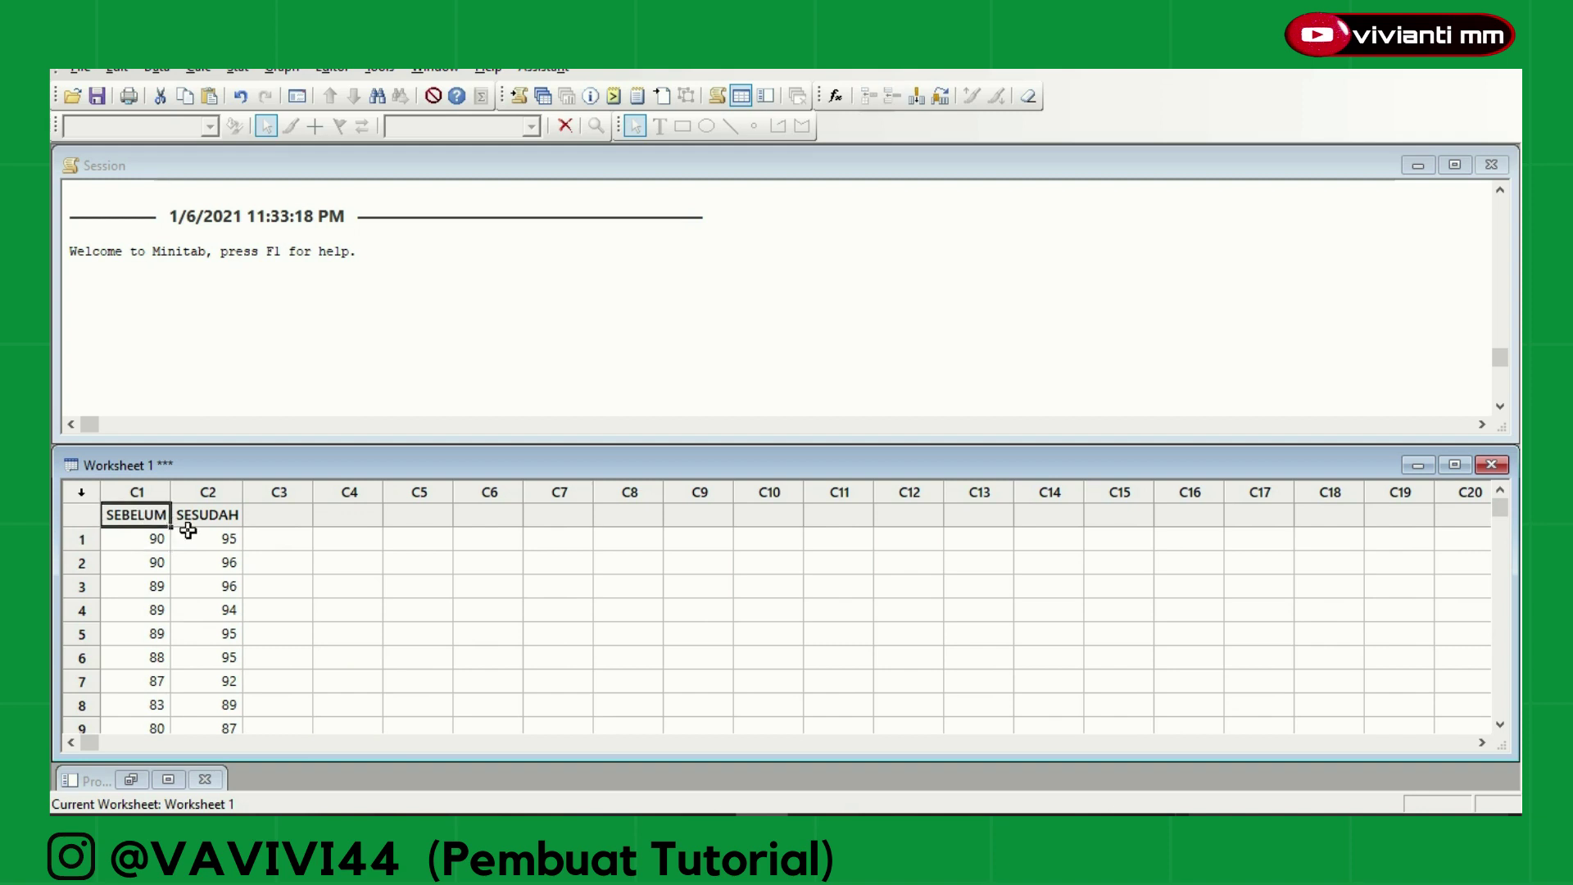
click(148, 543)
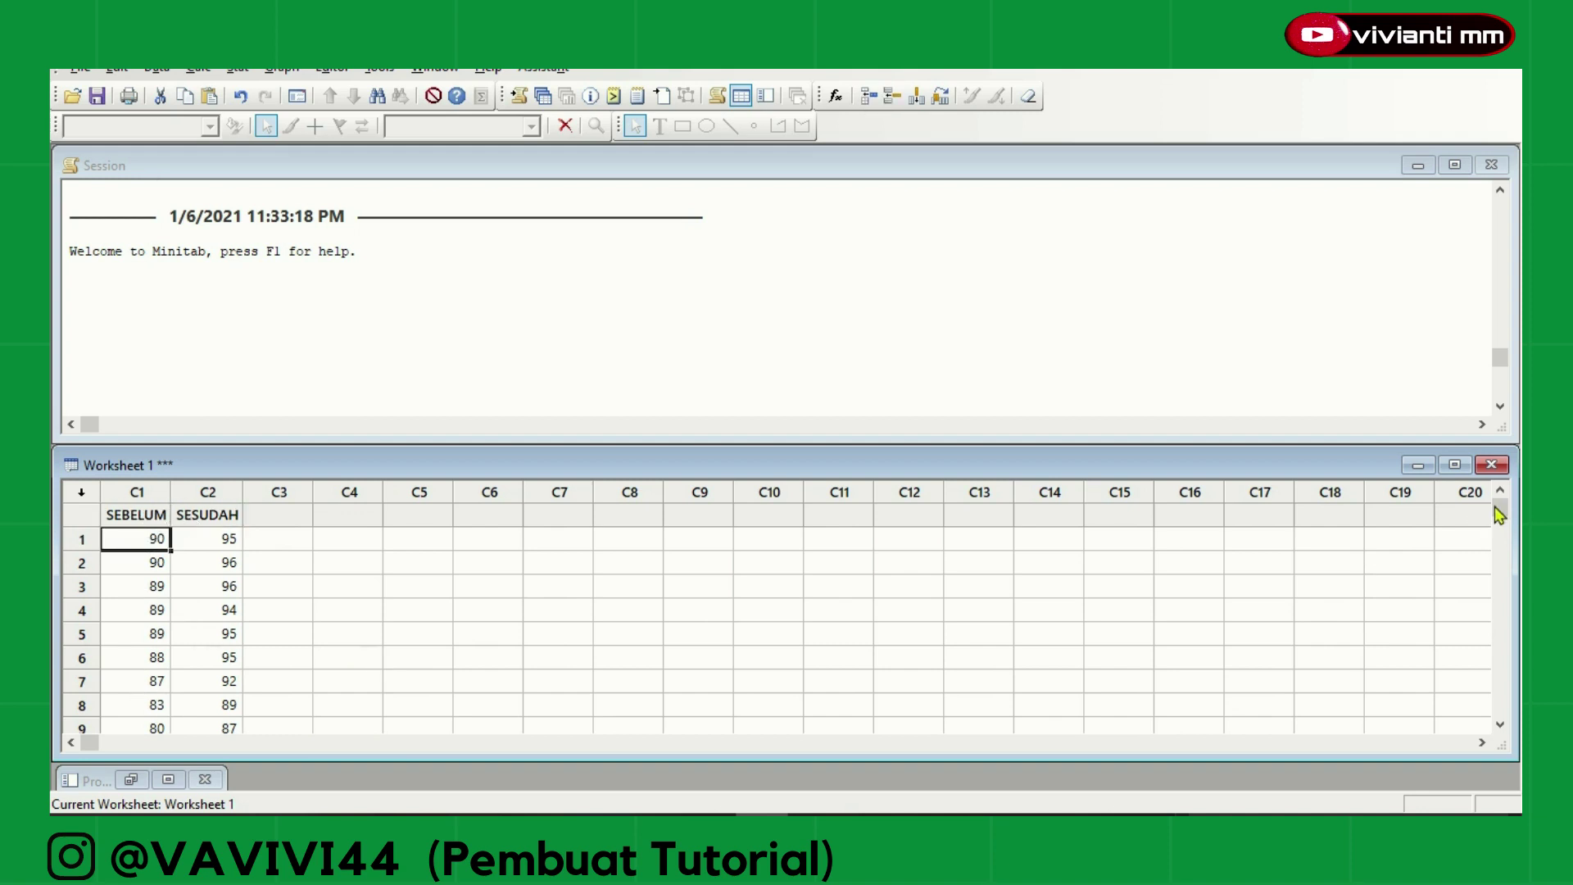
Go down the SESUDAH column row by row to the last filled entry in row 15
click(226, 640)
key(Down)
key(Down)
key(Down)
key(Down)
key(Down)
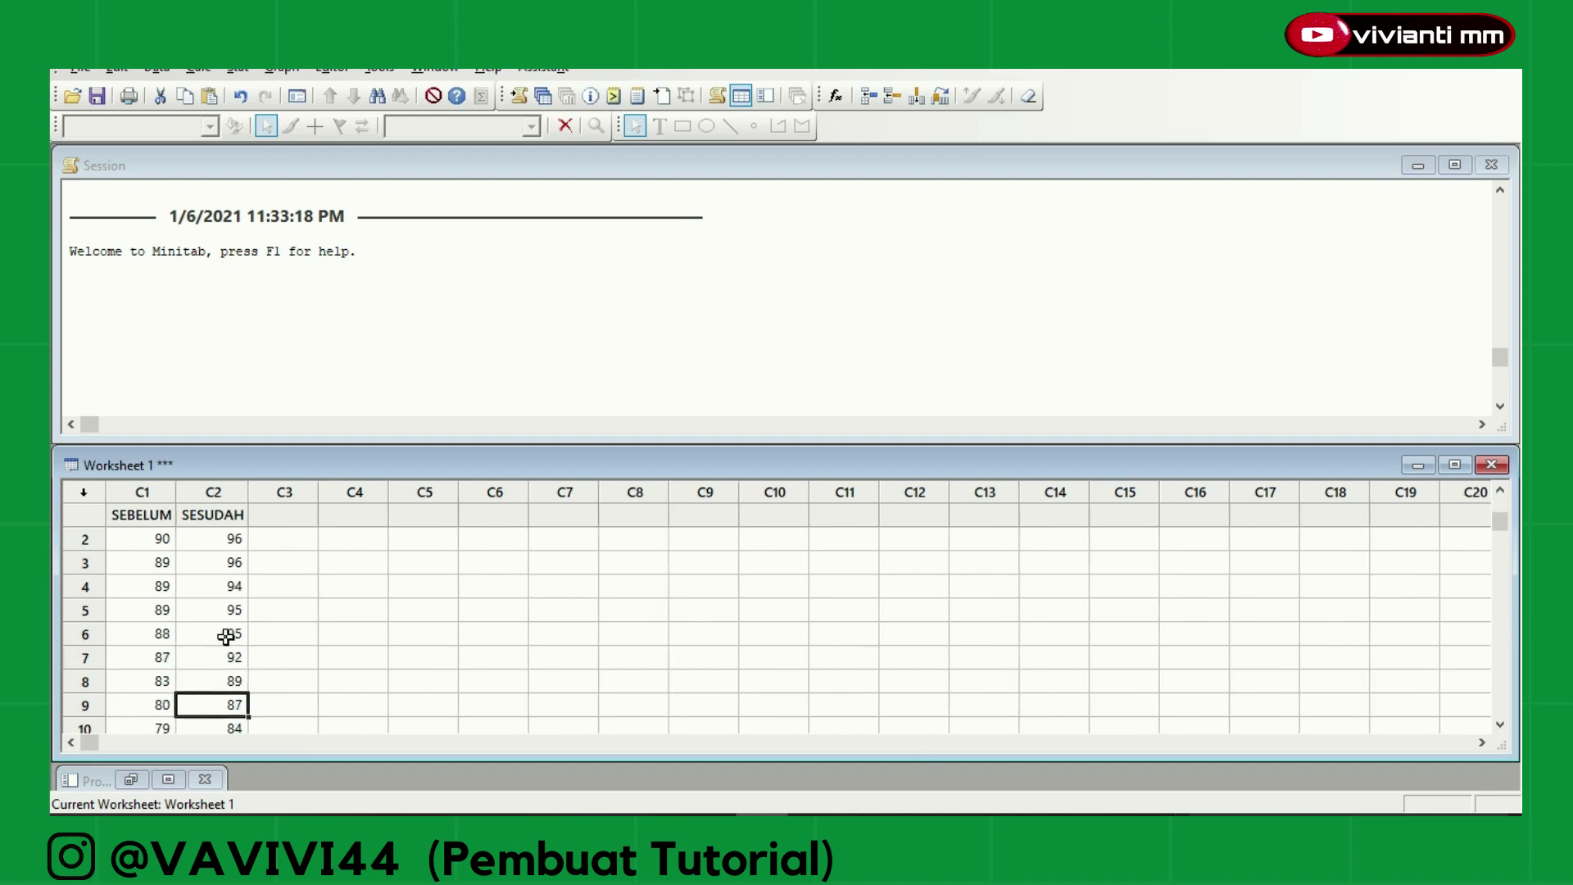
key(Down)
key(Down)
key(Down)
key(Down)
key(Down)
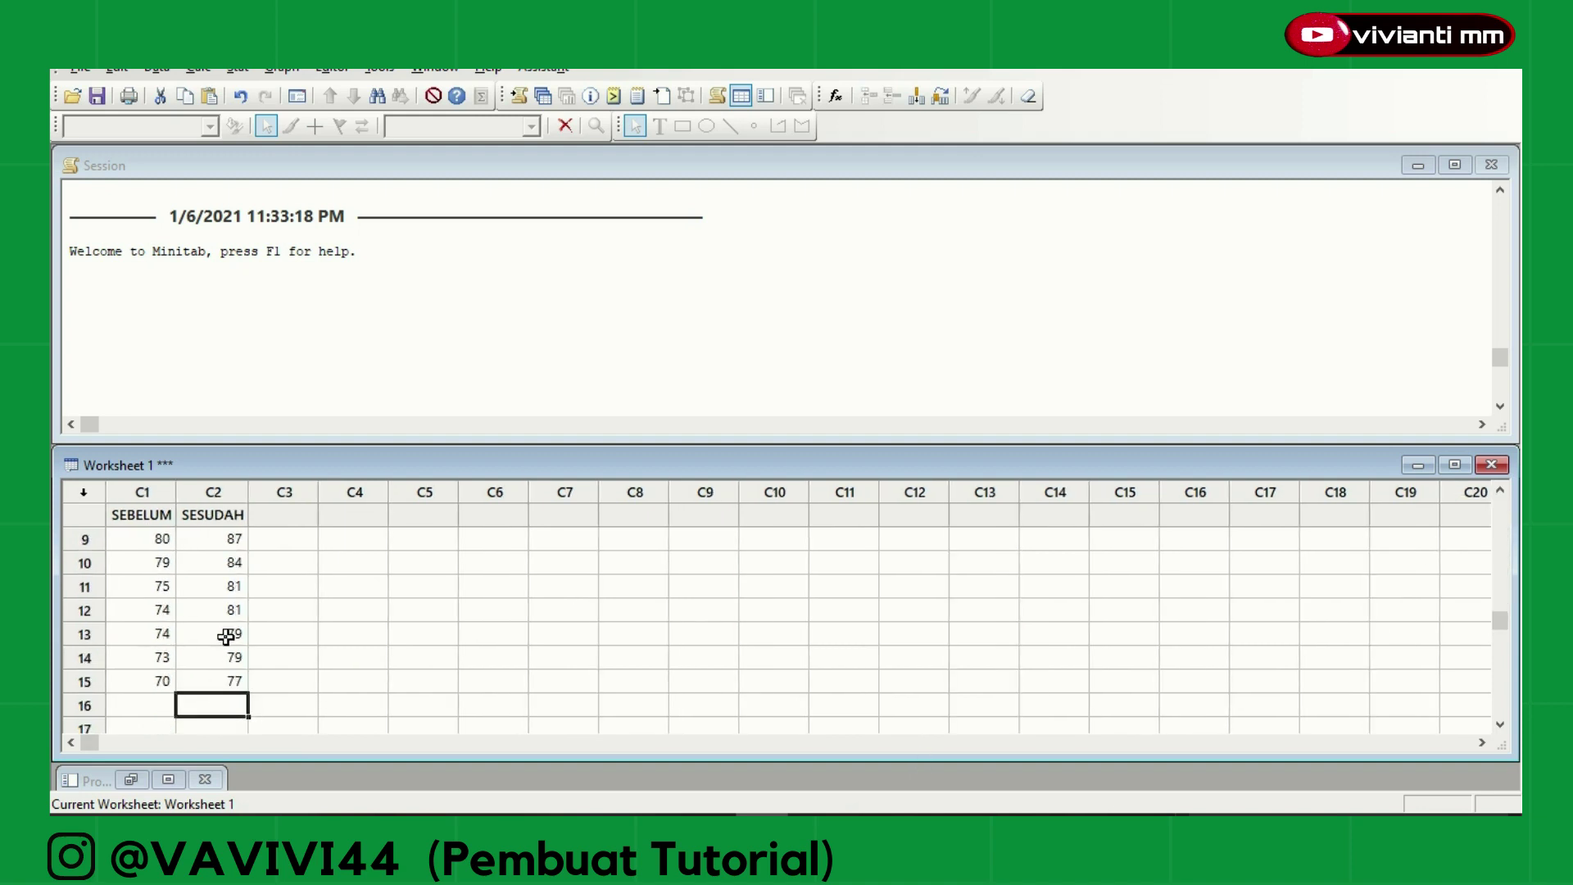
key(Up)
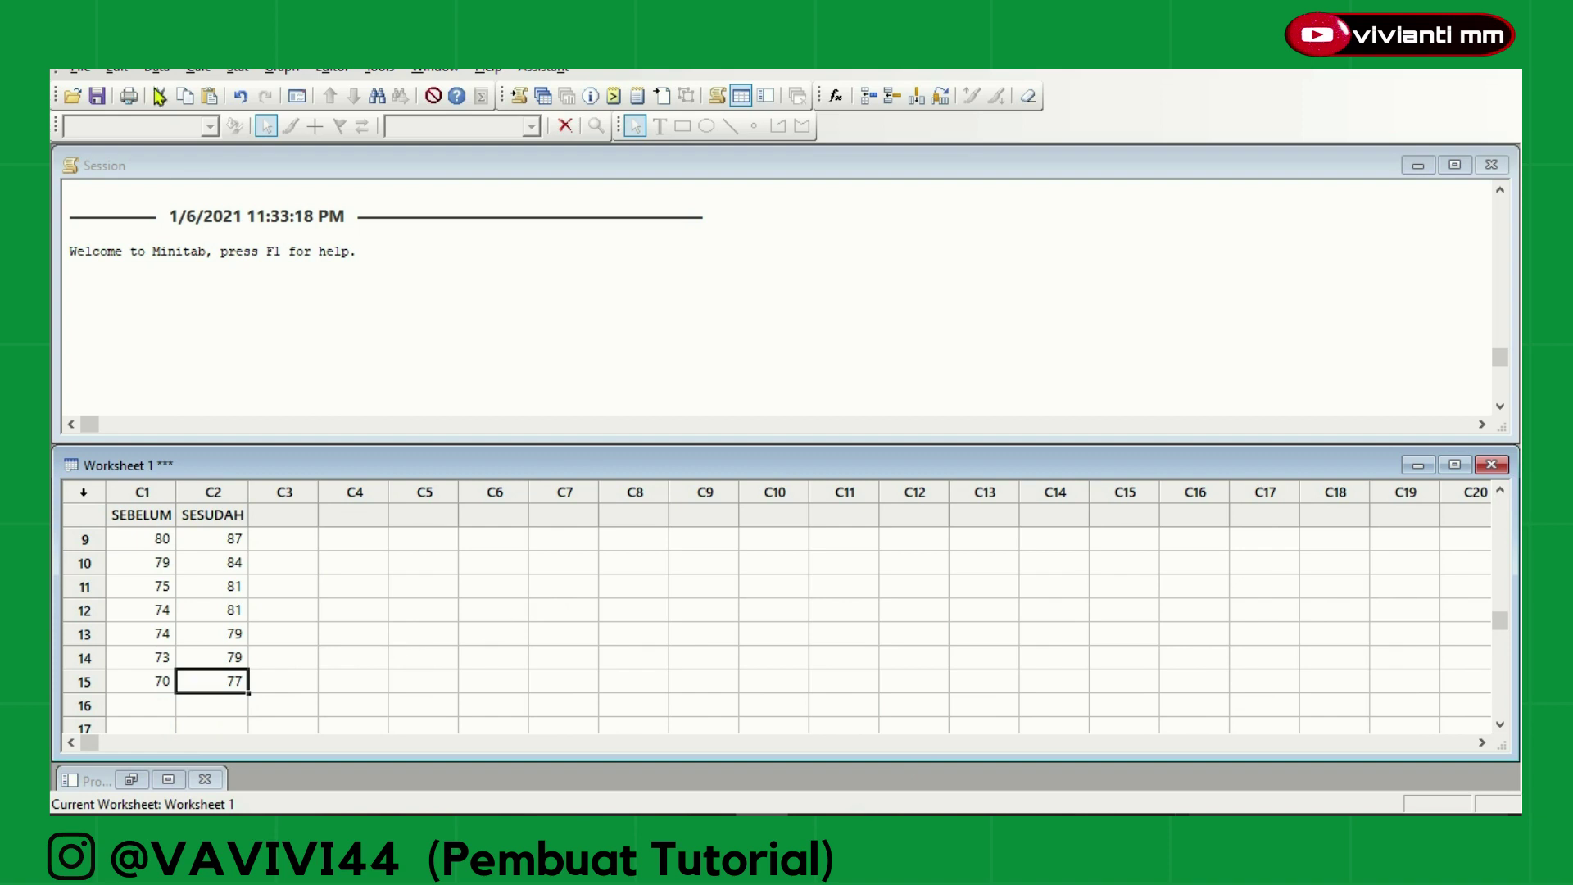
Set up a paired t test with SEBELUM as sample 1 and SESUDAH as sample 2, keeping confidence level 95.0, hypothesized difference 0.0 and the ≠ alternative
click(237, 69)
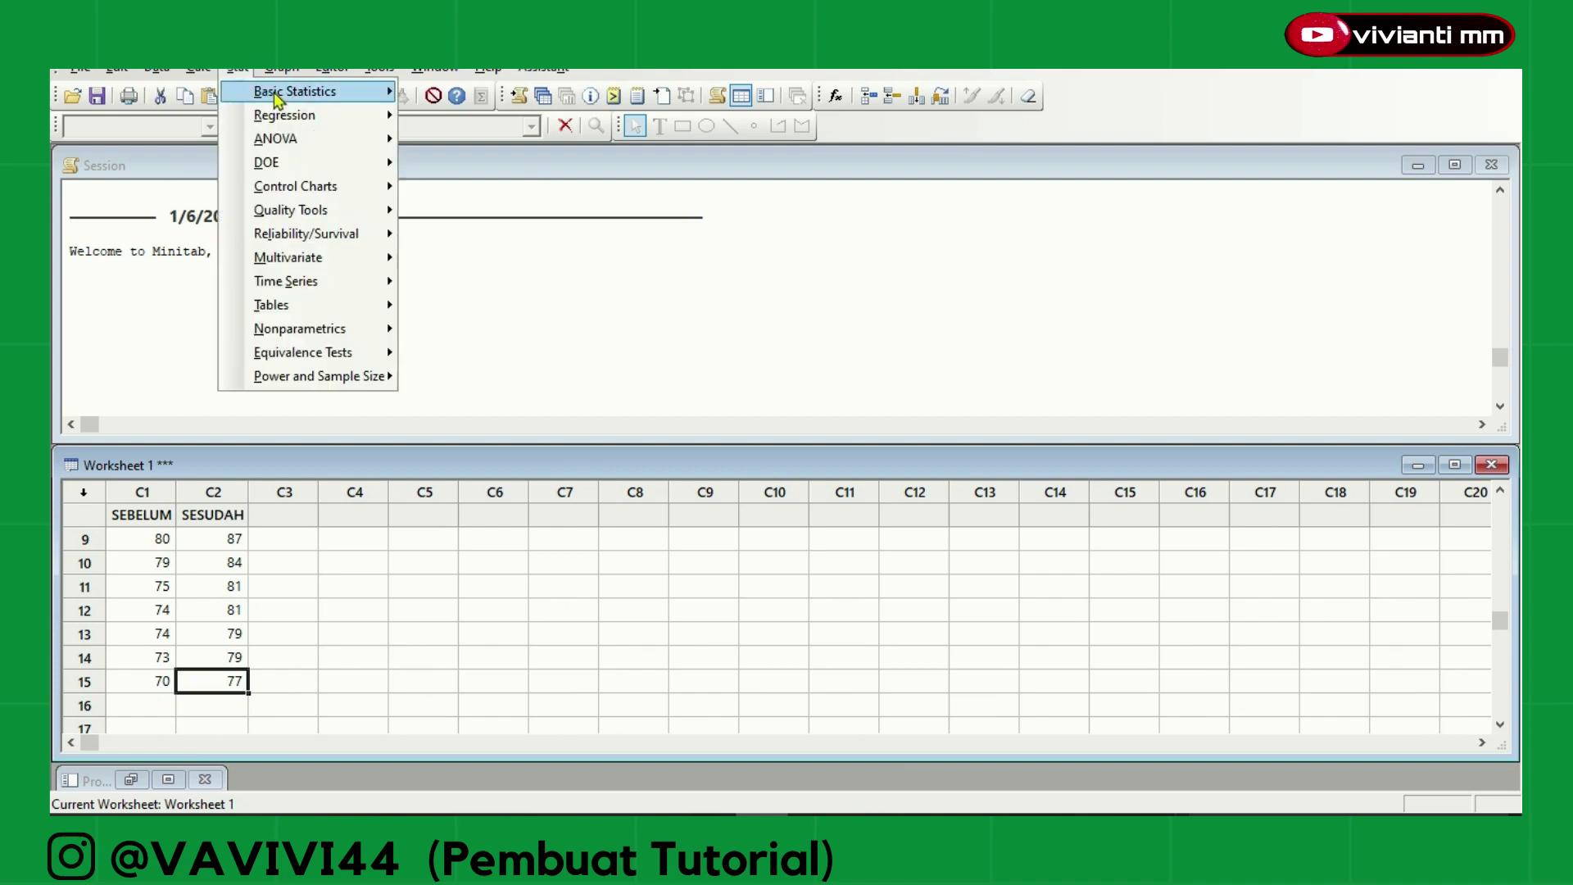
mouse_move(276, 99)
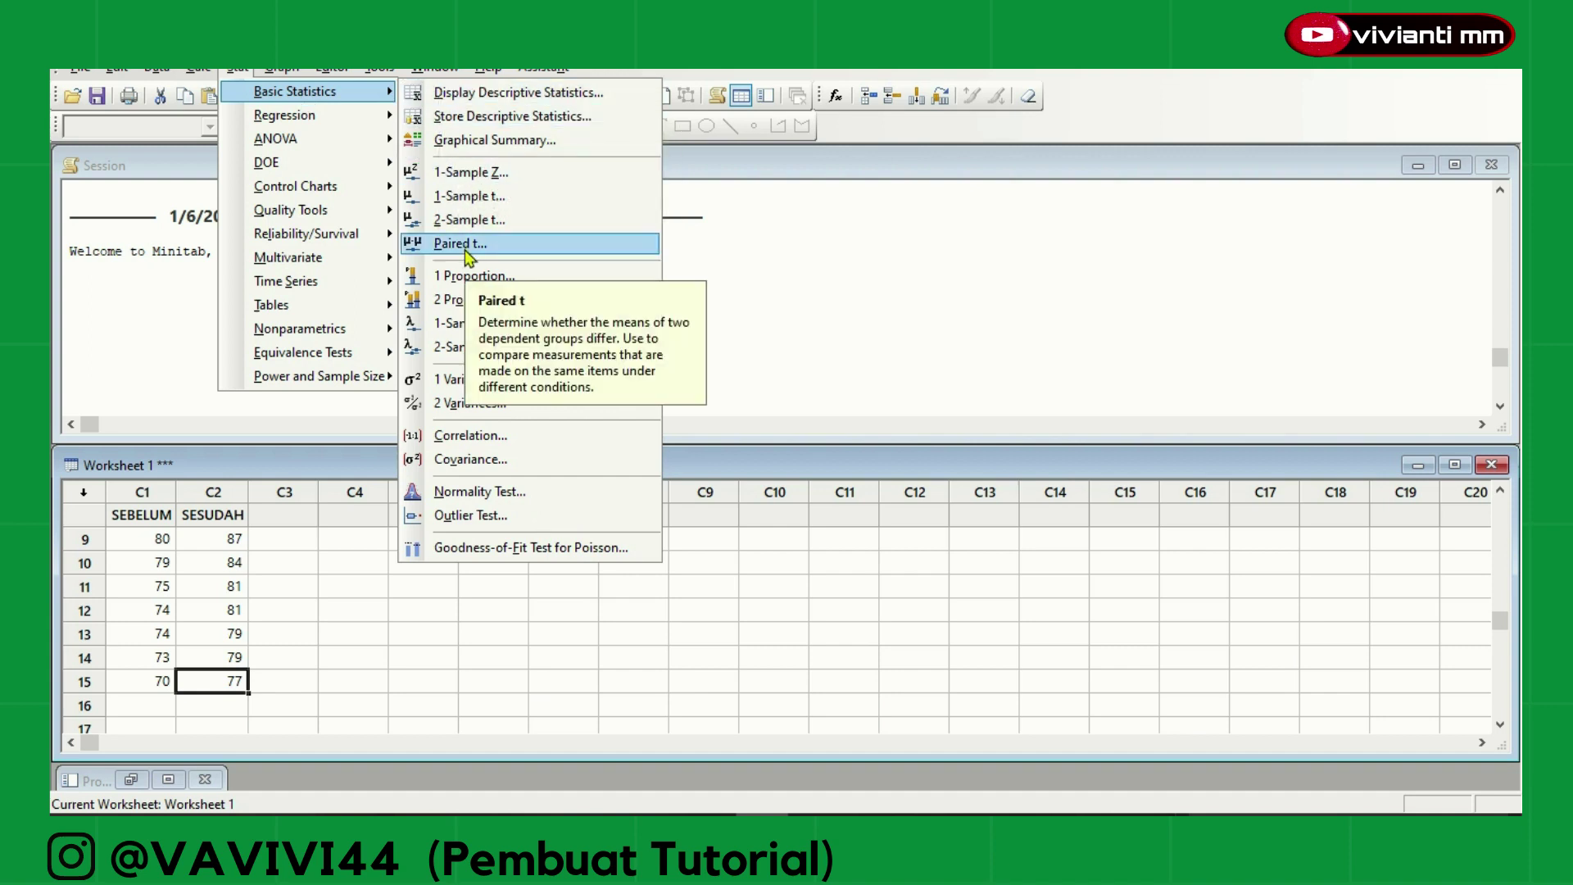
click(475, 246)
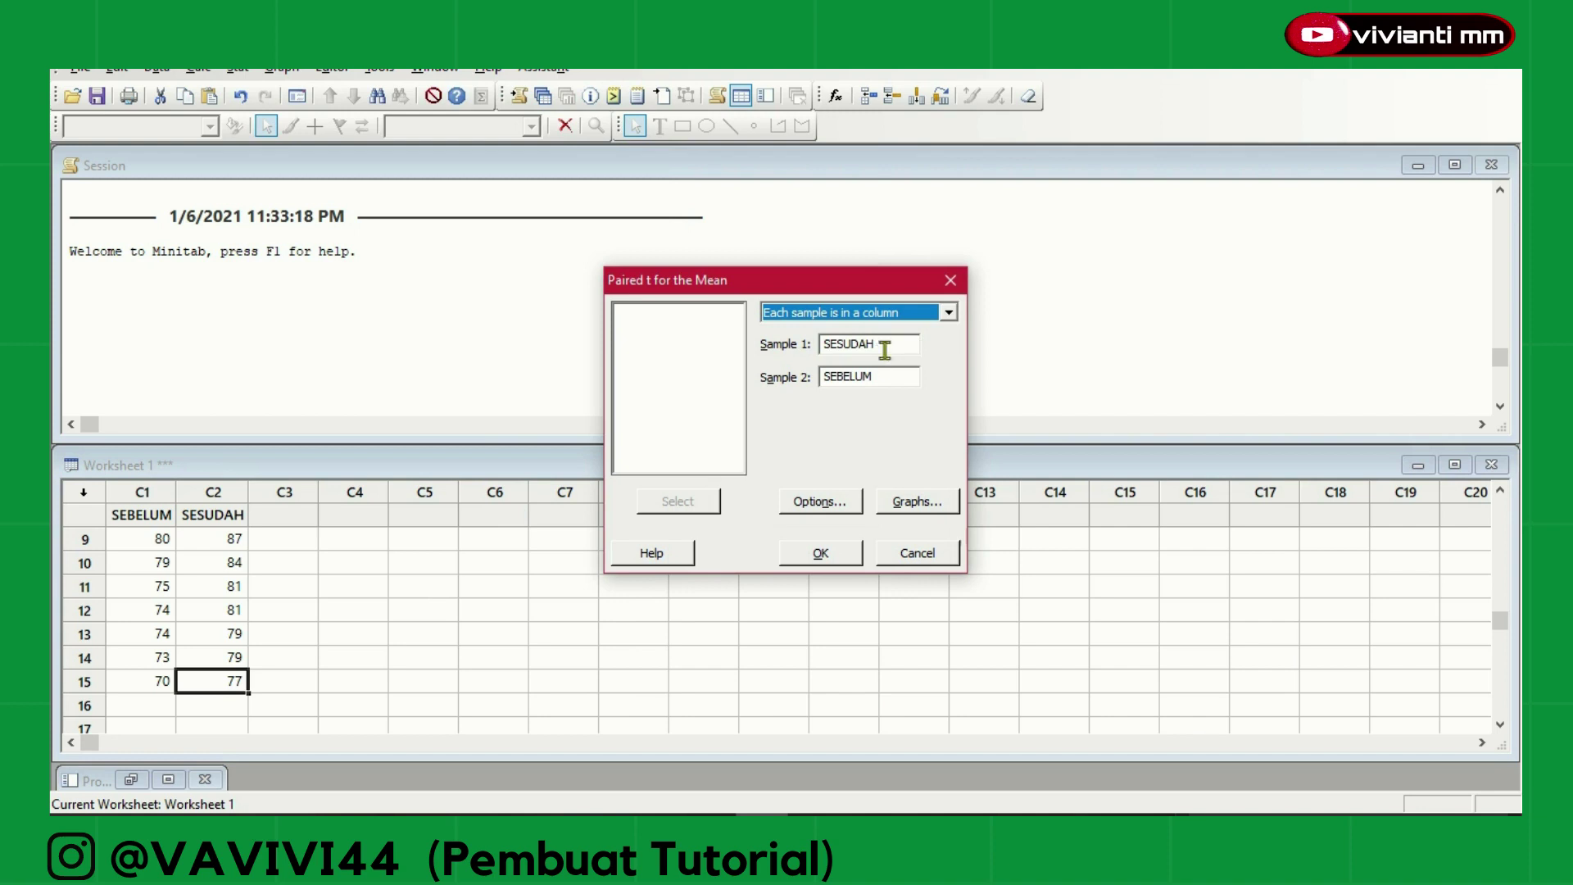
key(Tab)
click(890, 378)
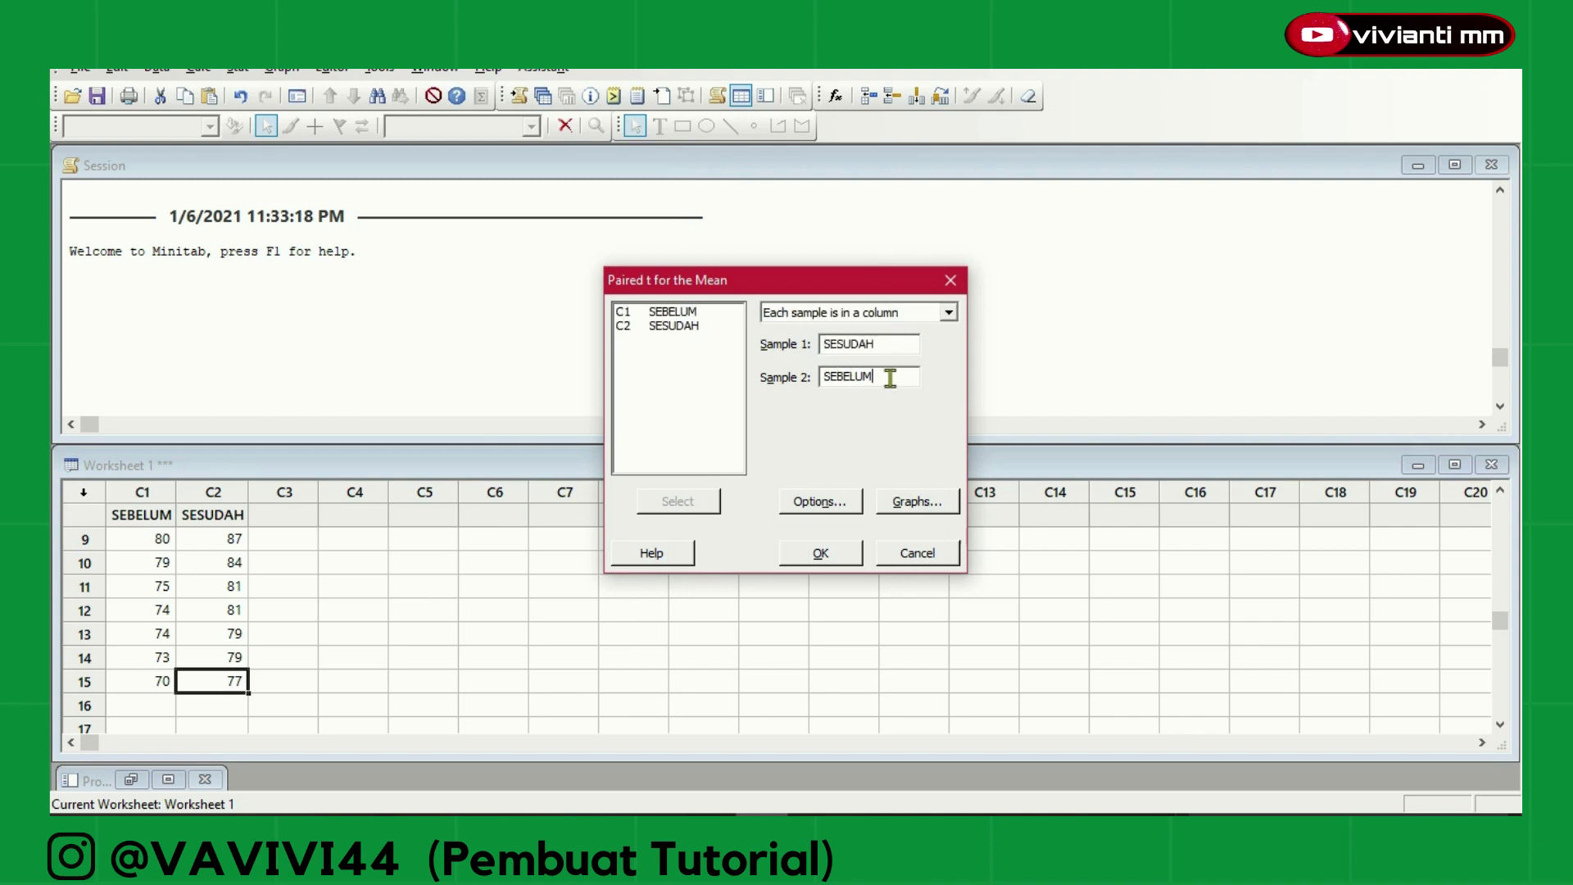
double_click(881, 344)
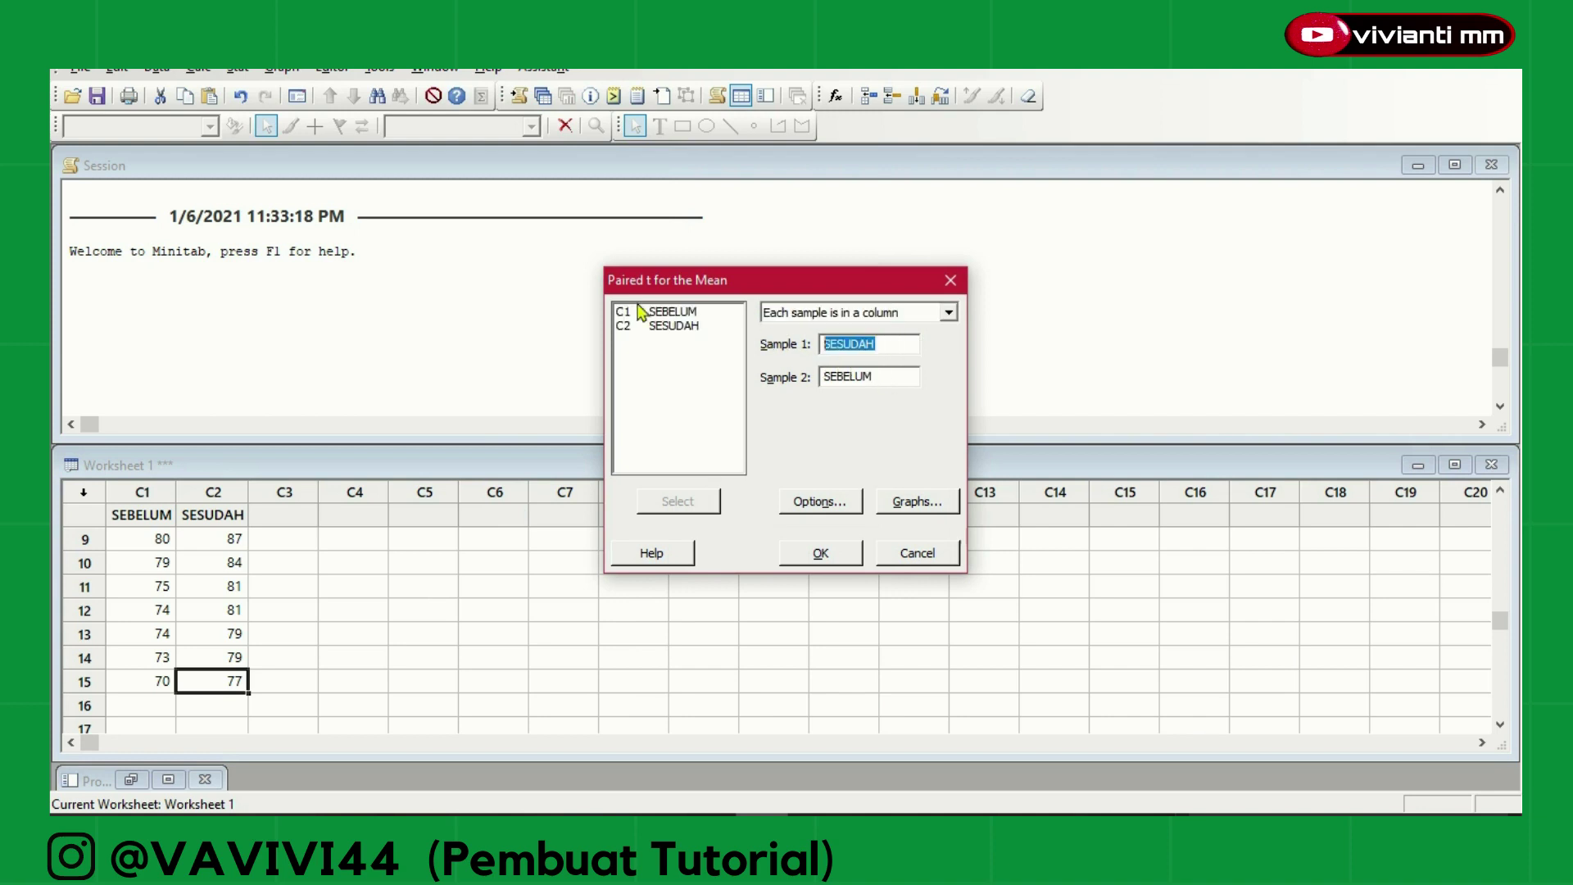
double_click(660, 311)
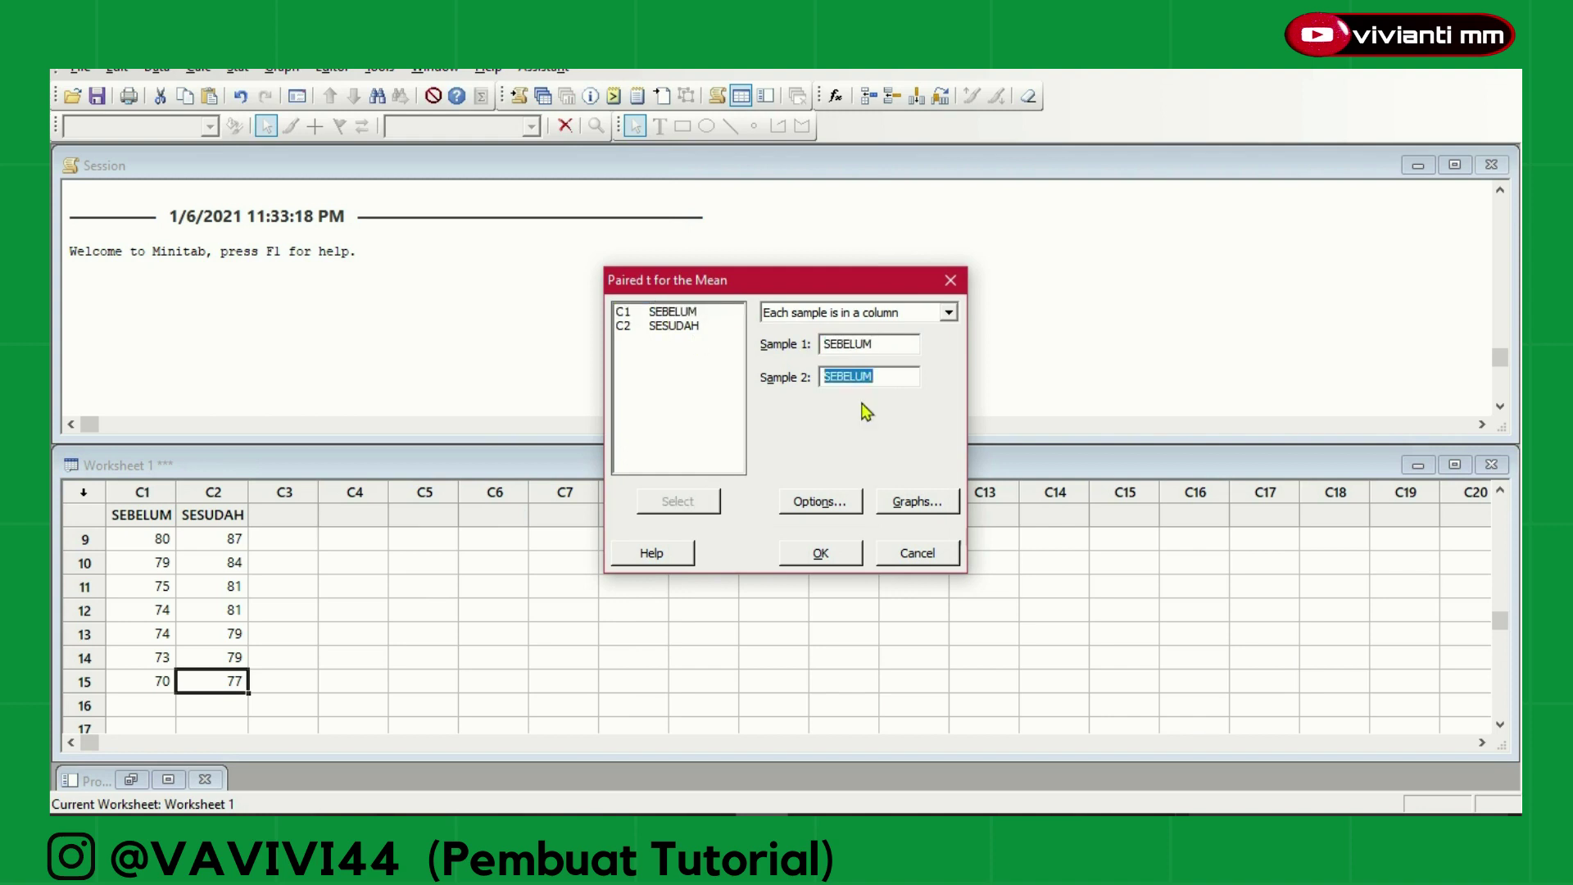
click(682, 327)
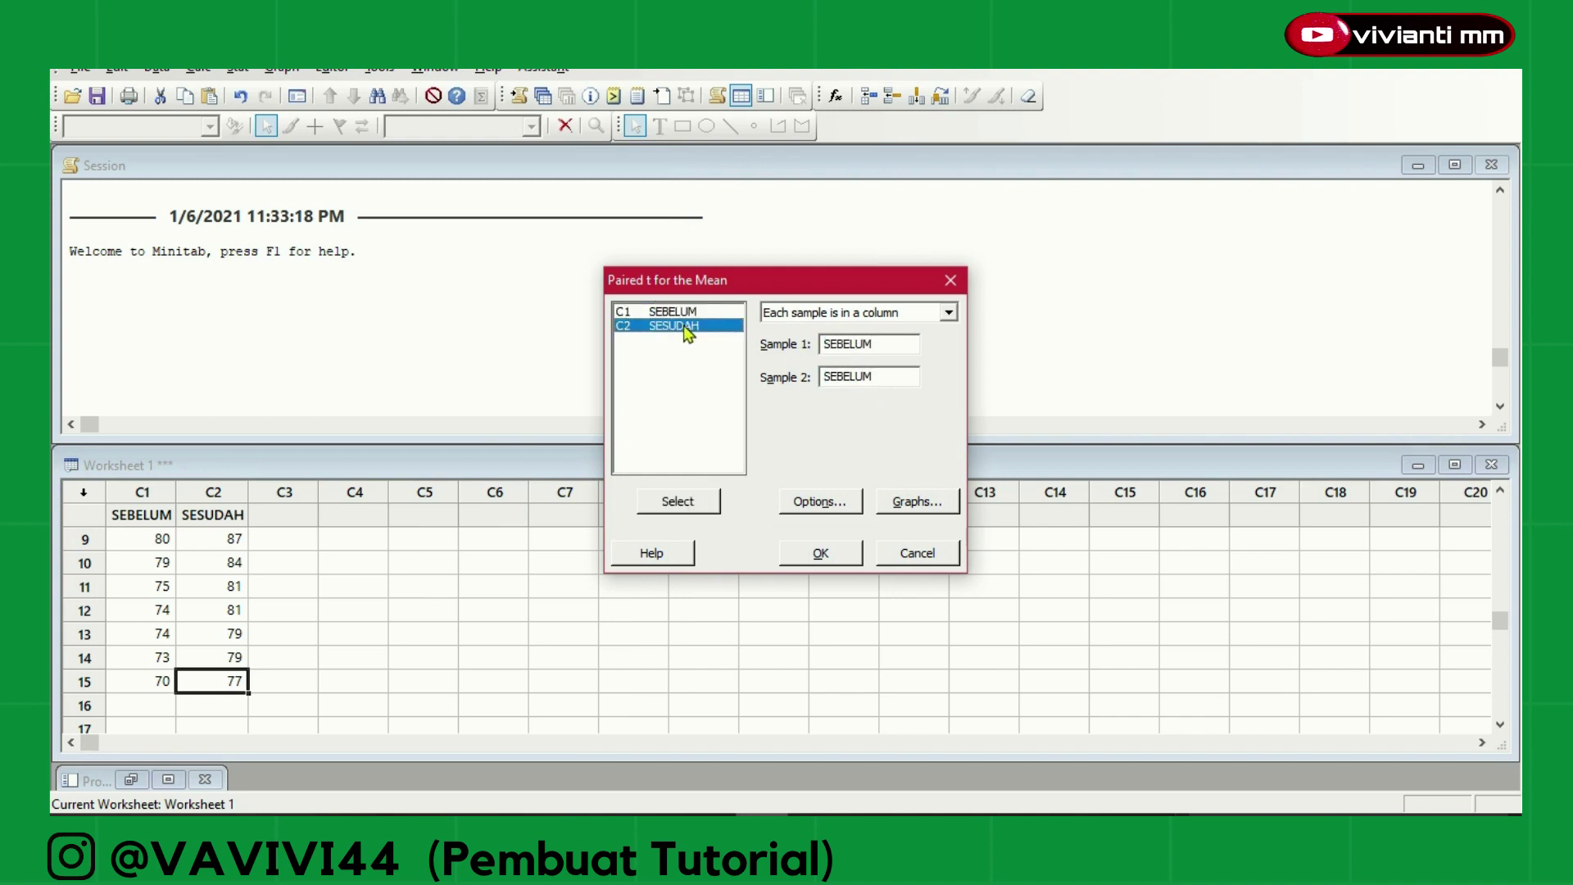
click(709, 502)
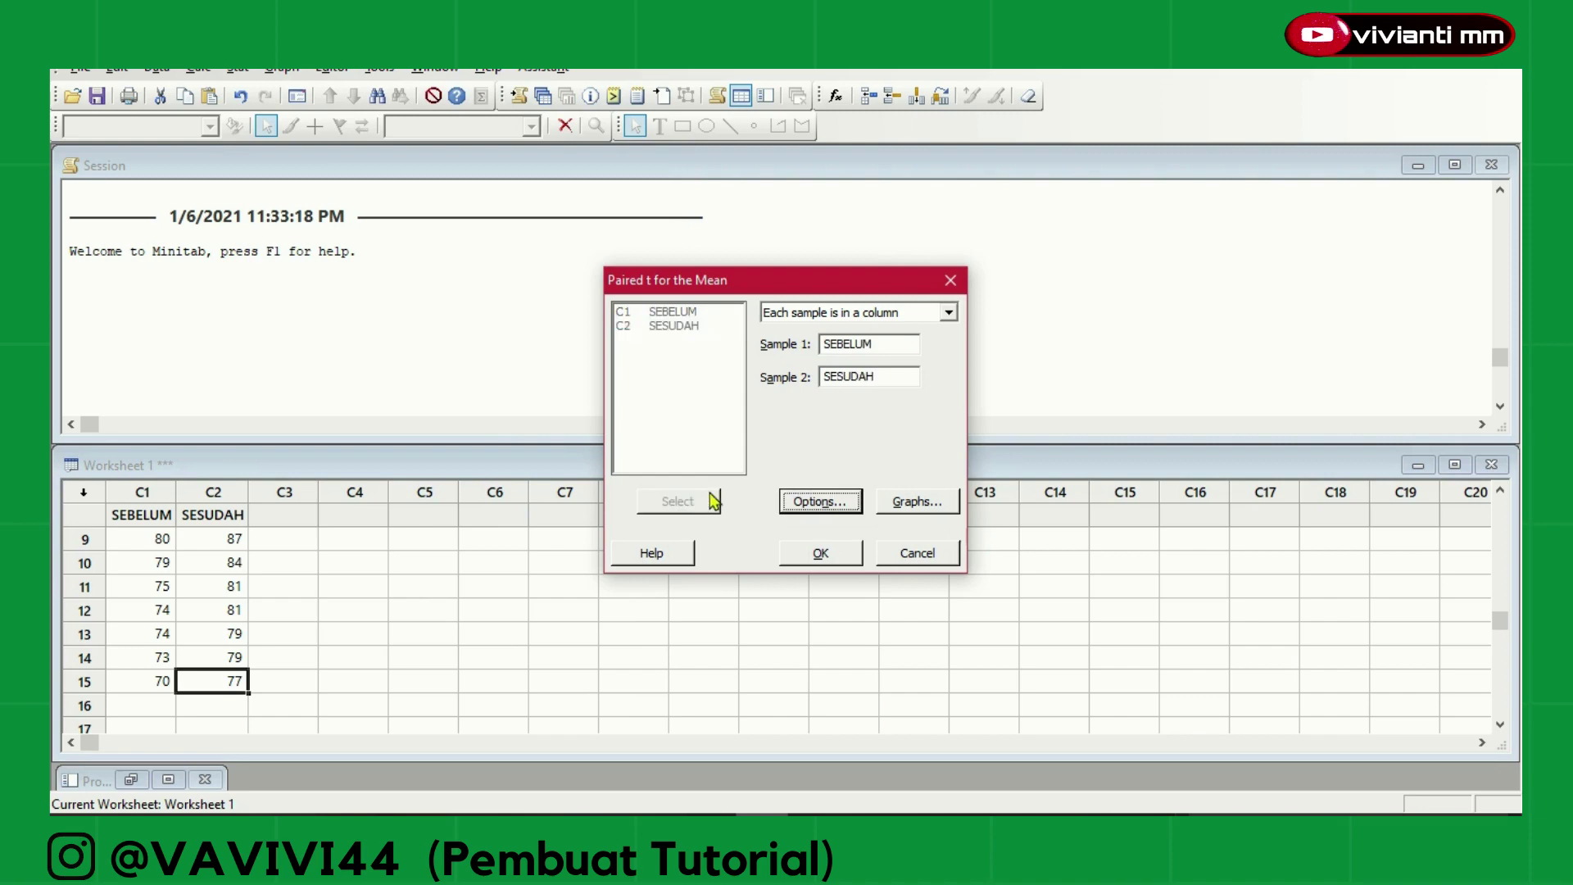
click(819, 501)
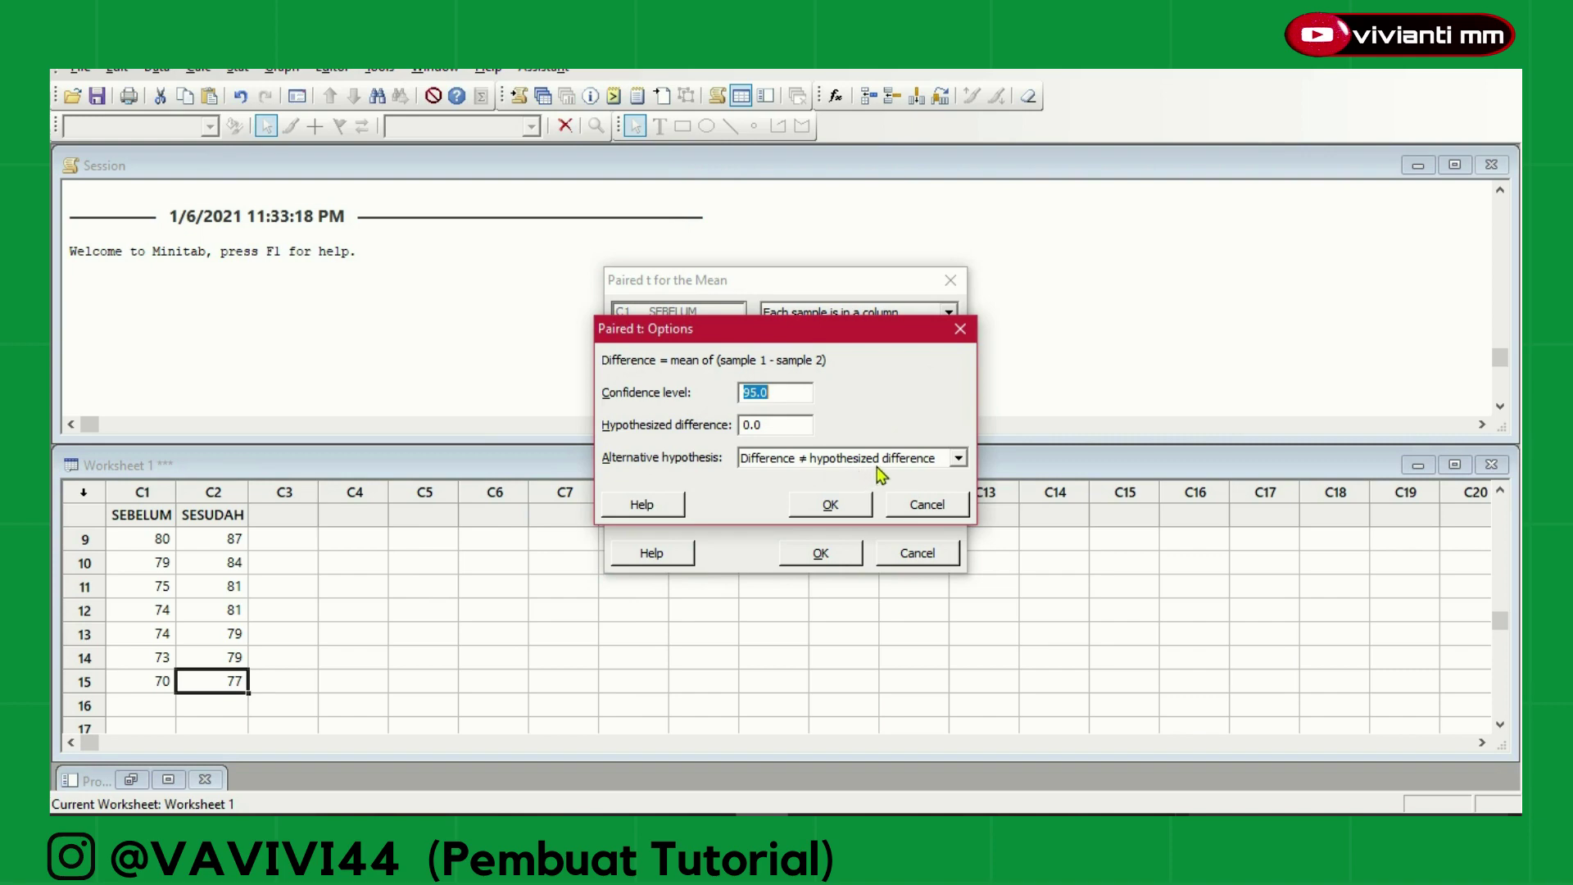
click(830, 505)
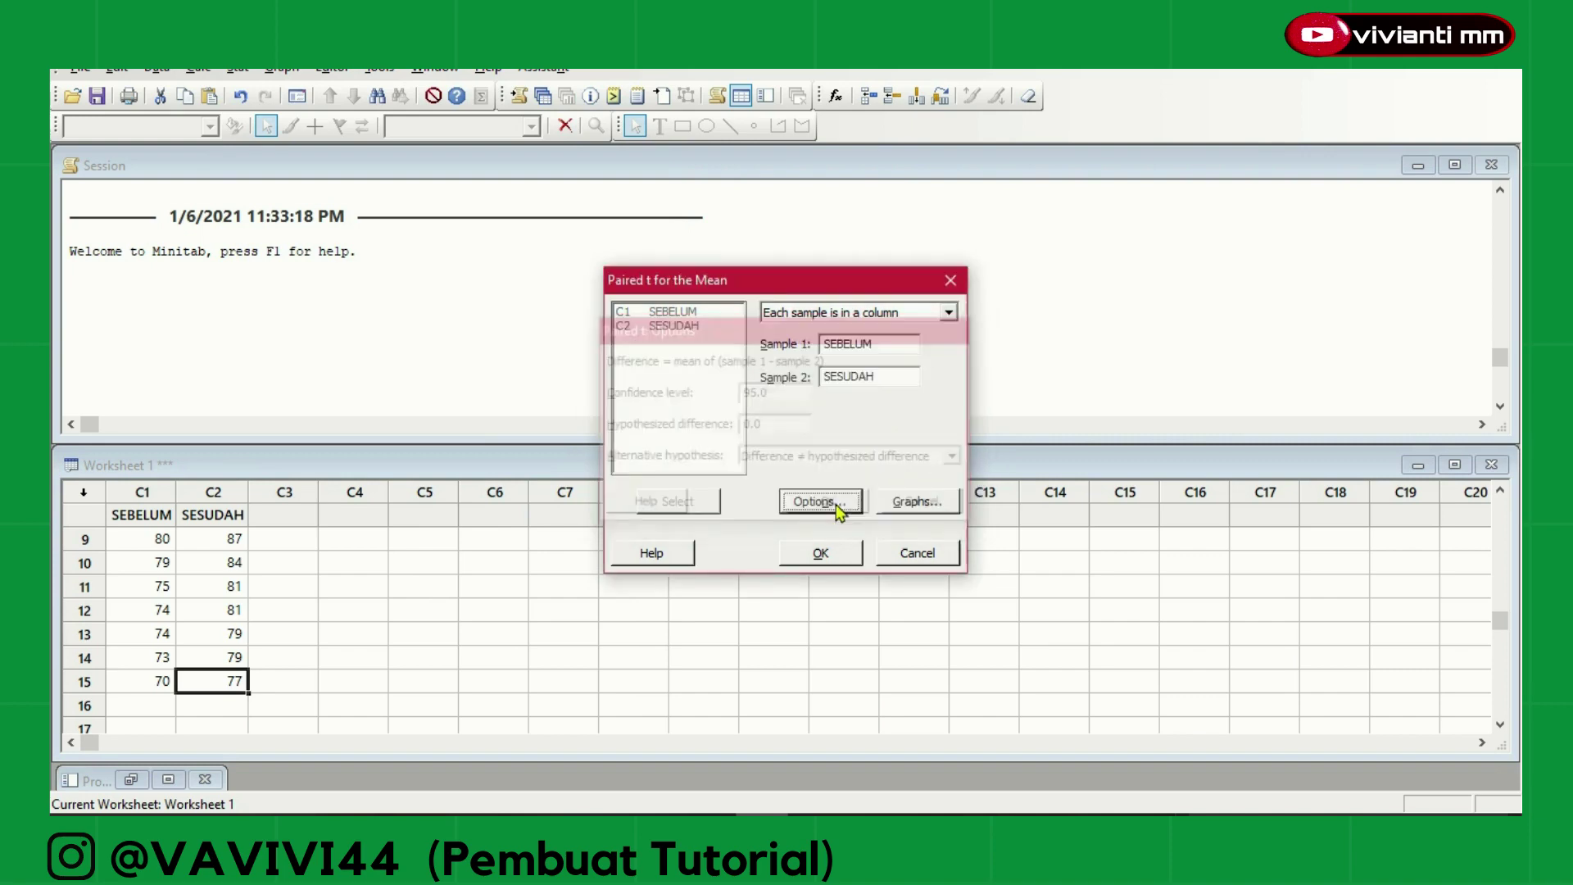
Enable the histogram, individual value plot and boxplot of differences, and run the paired t test
click(906, 503)
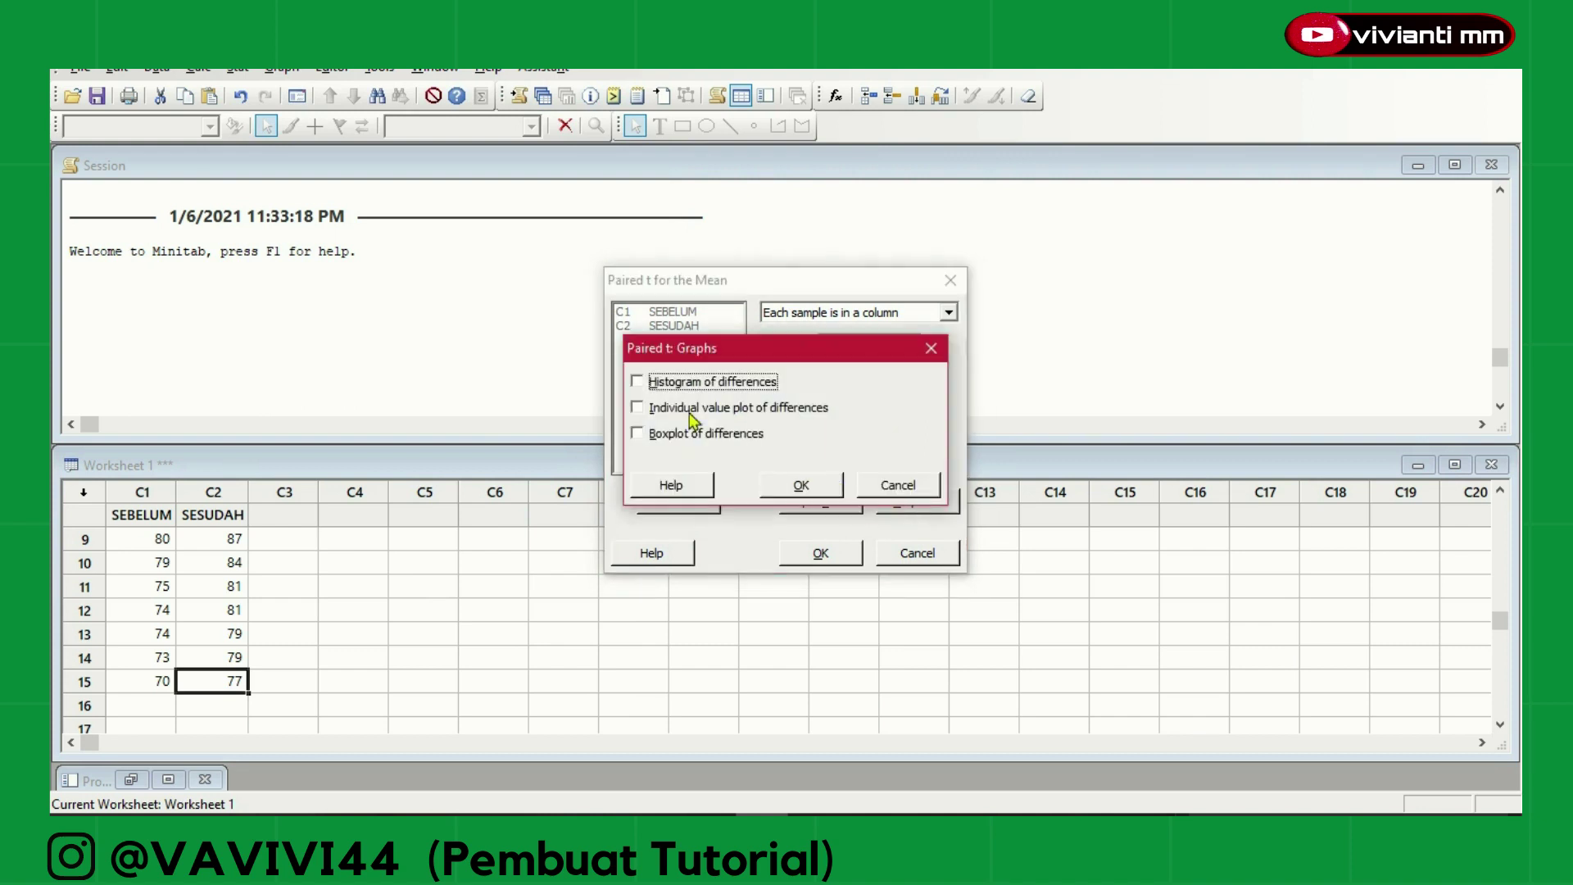
click(650, 387)
click(645, 411)
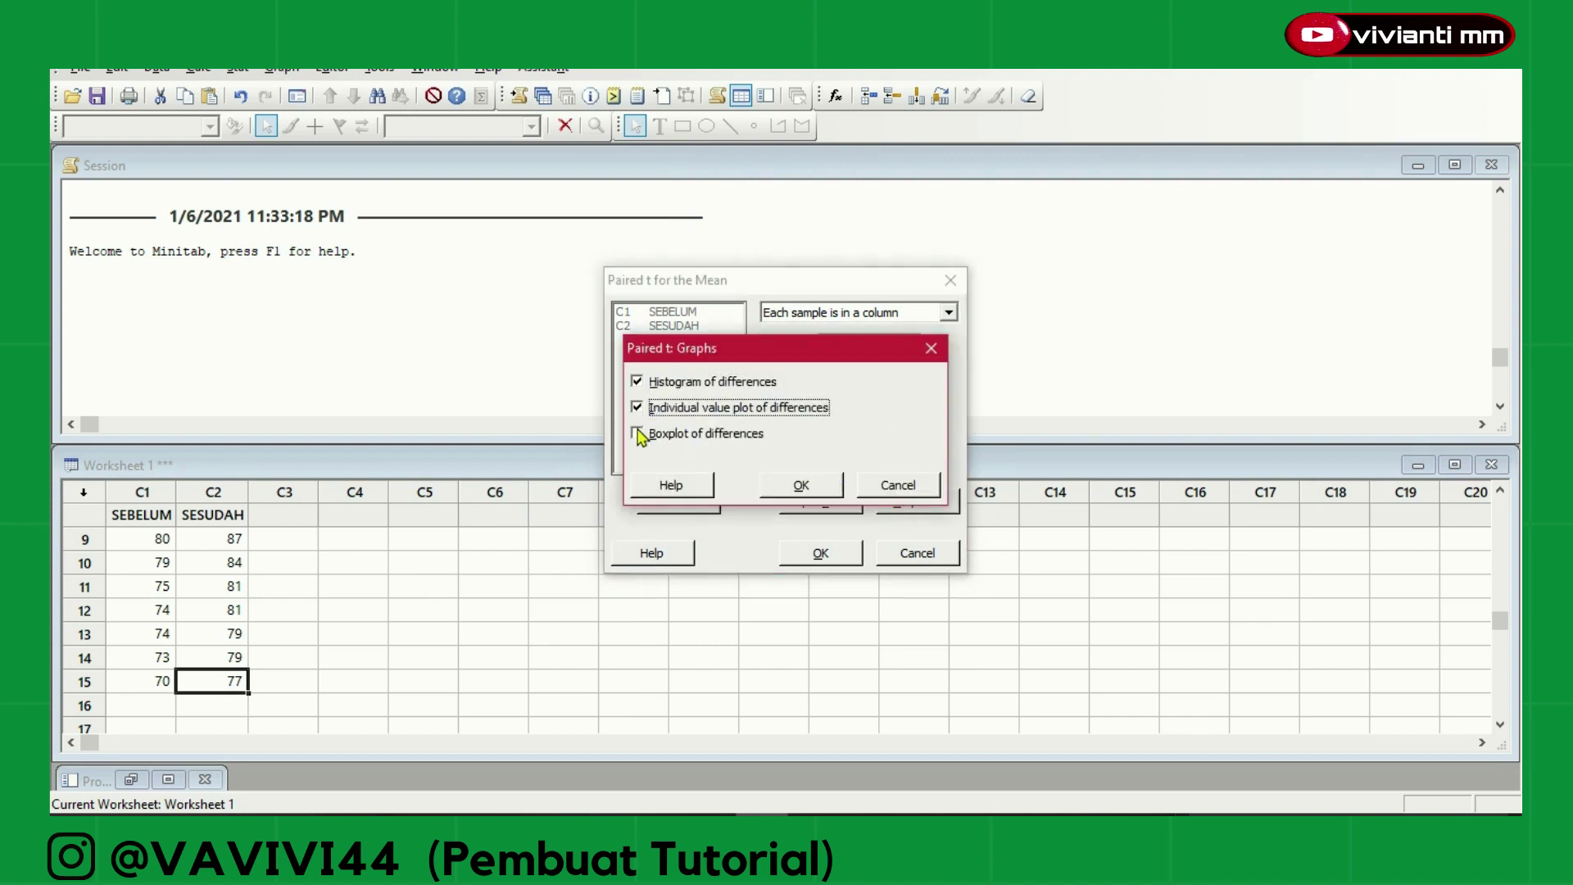
click(641, 438)
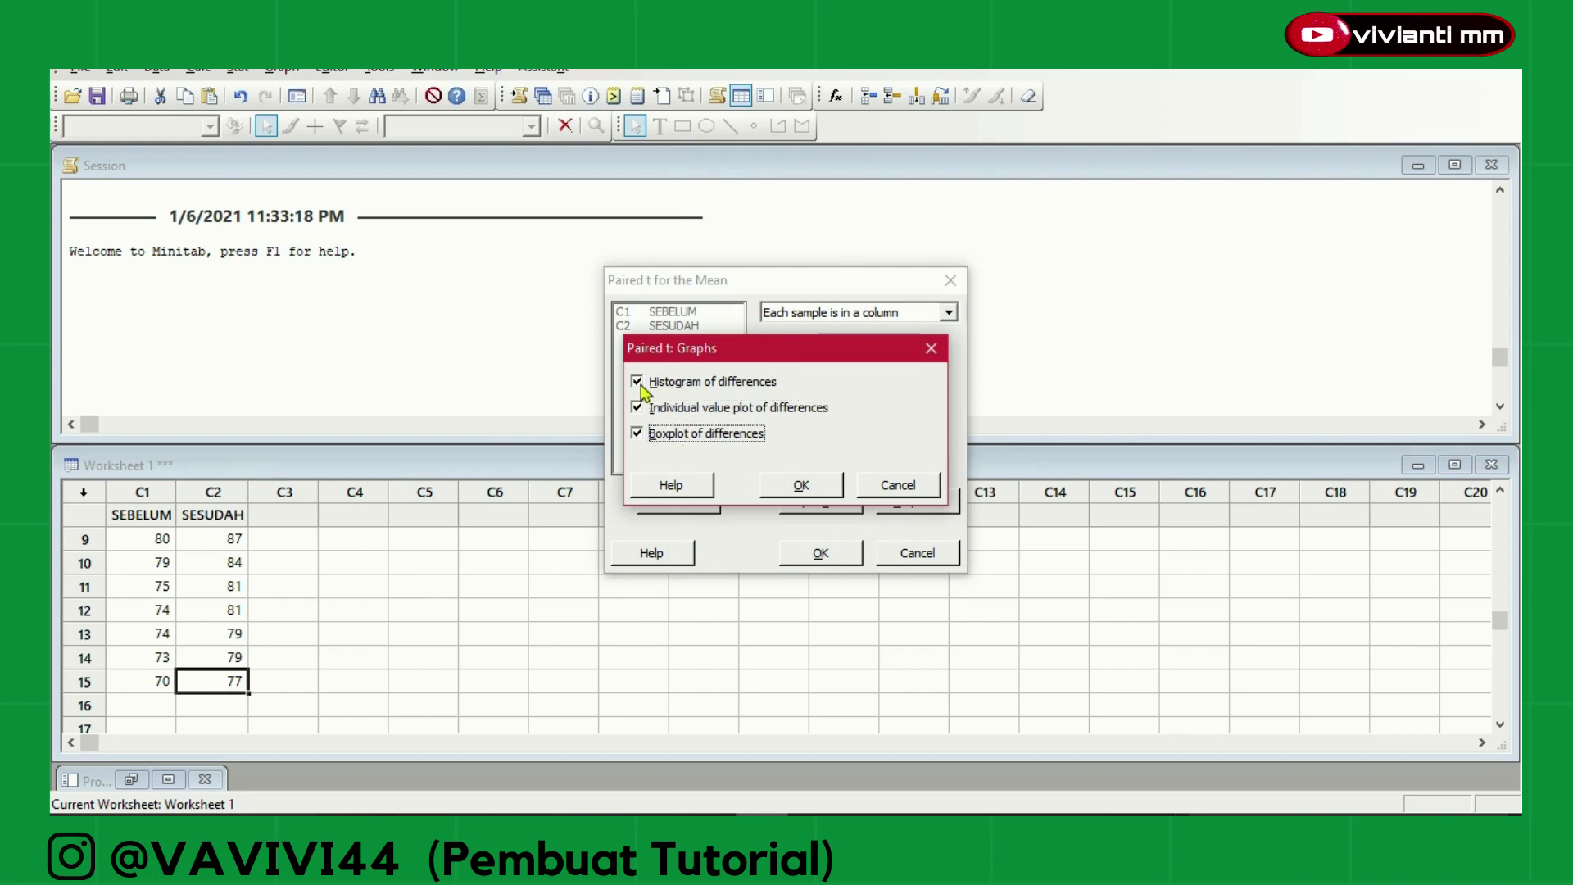
click(782, 488)
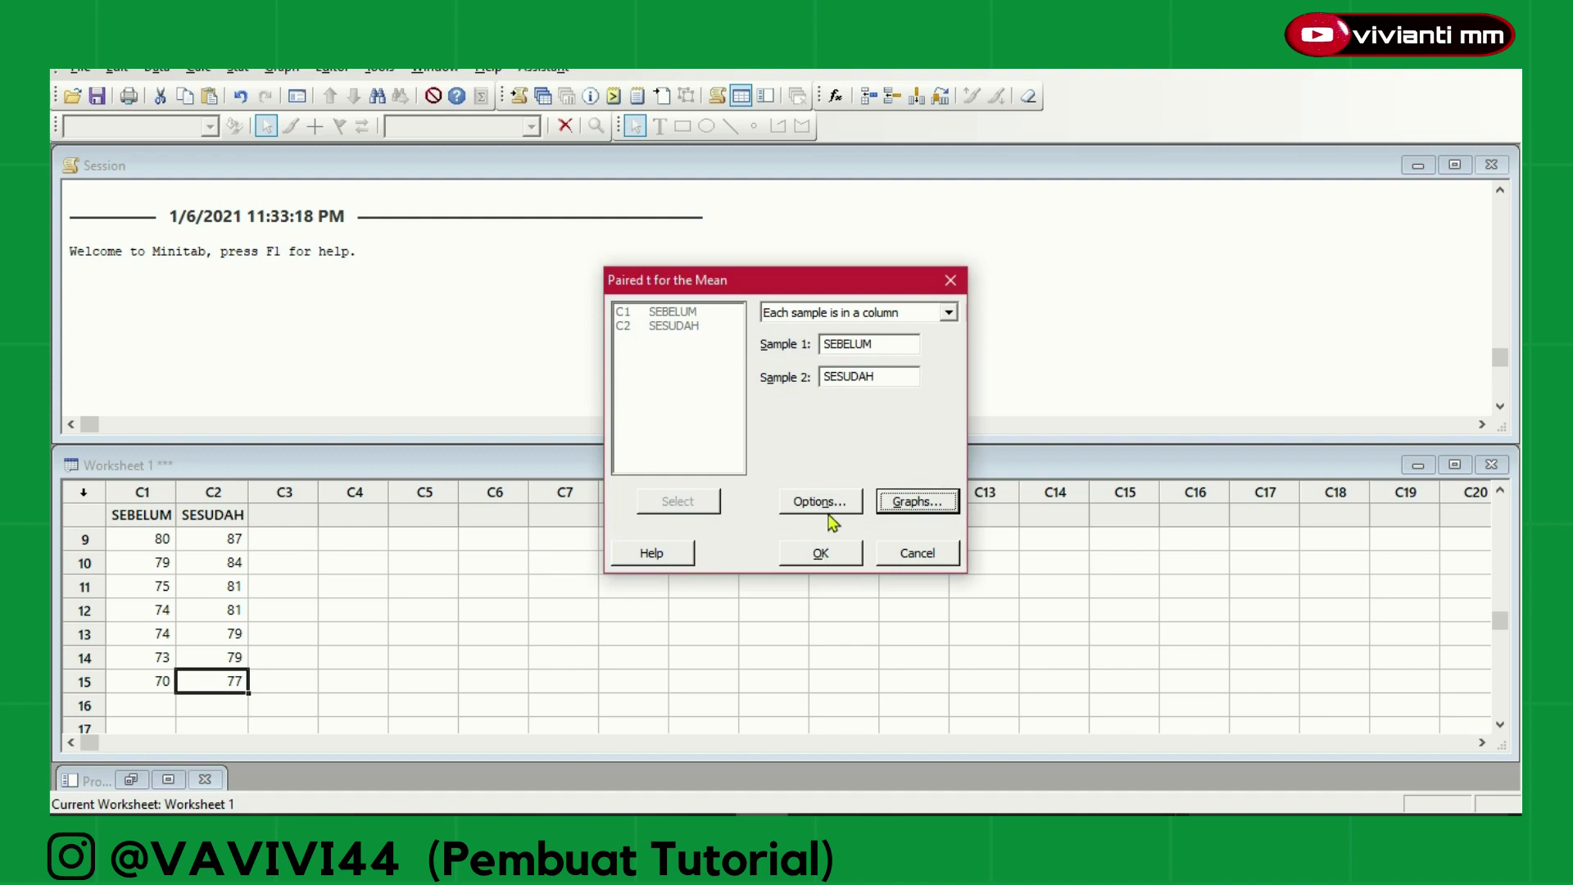
click(822, 554)
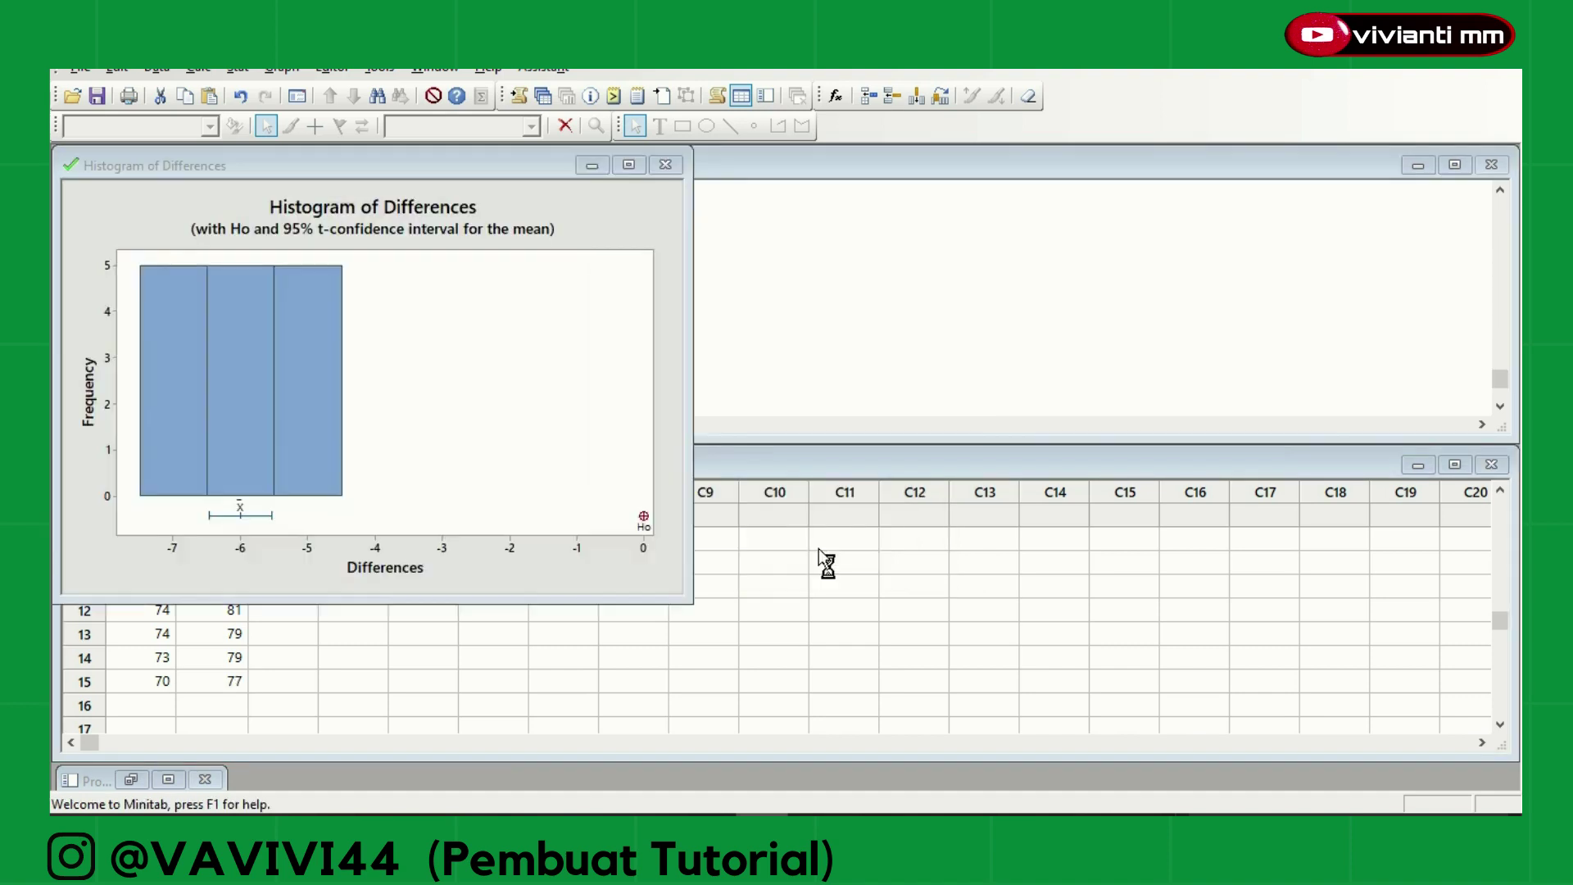
Move the boxplot, individual value plot and histogram windows aside to uncover the session output and worksheet
drag(366, 243, 1012, 231)
mouse_move(512, 217)
mouse_down()
mouse_move(781, 233)
mouse_move(484, 223)
mouse_move(530, 236)
mouse_up()
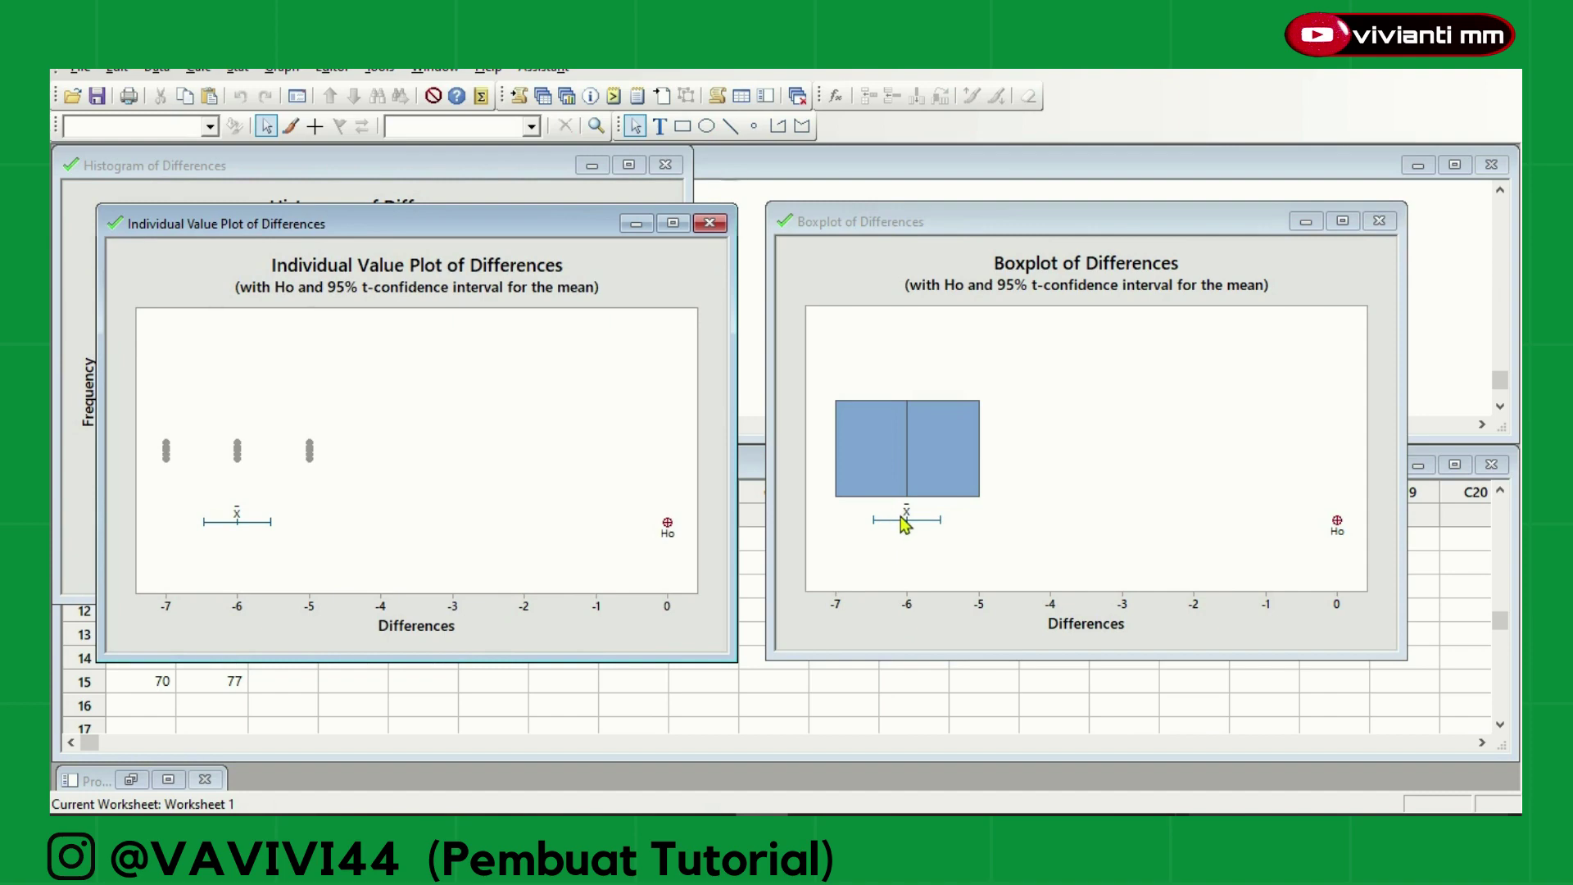
drag(357, 224, 842, 249)
click(255, 168)
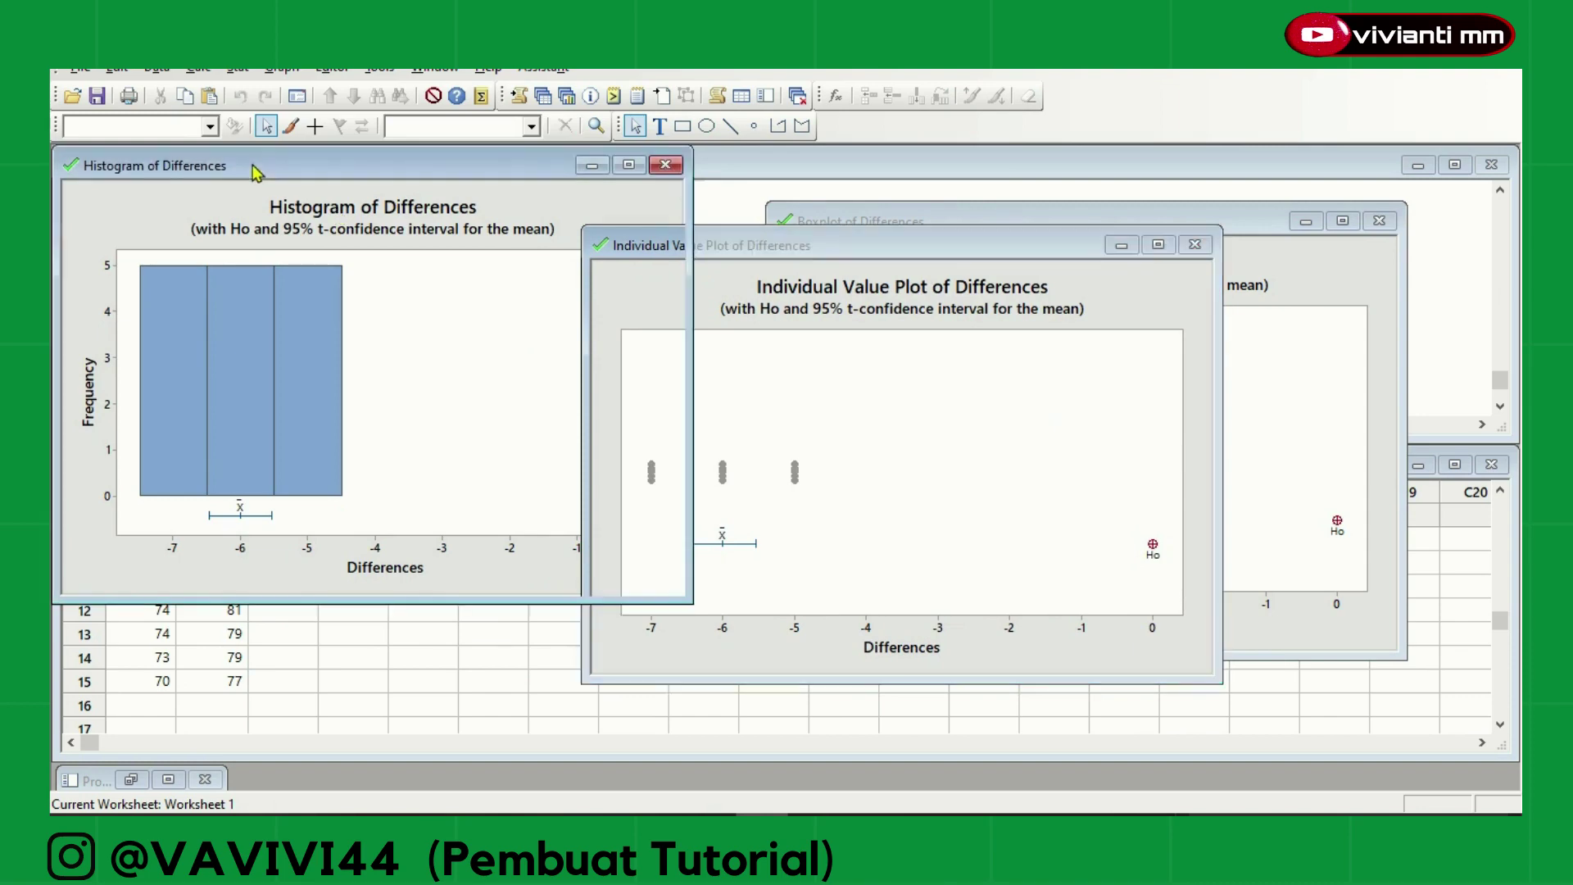
drag(255, 168, 1091, 263)
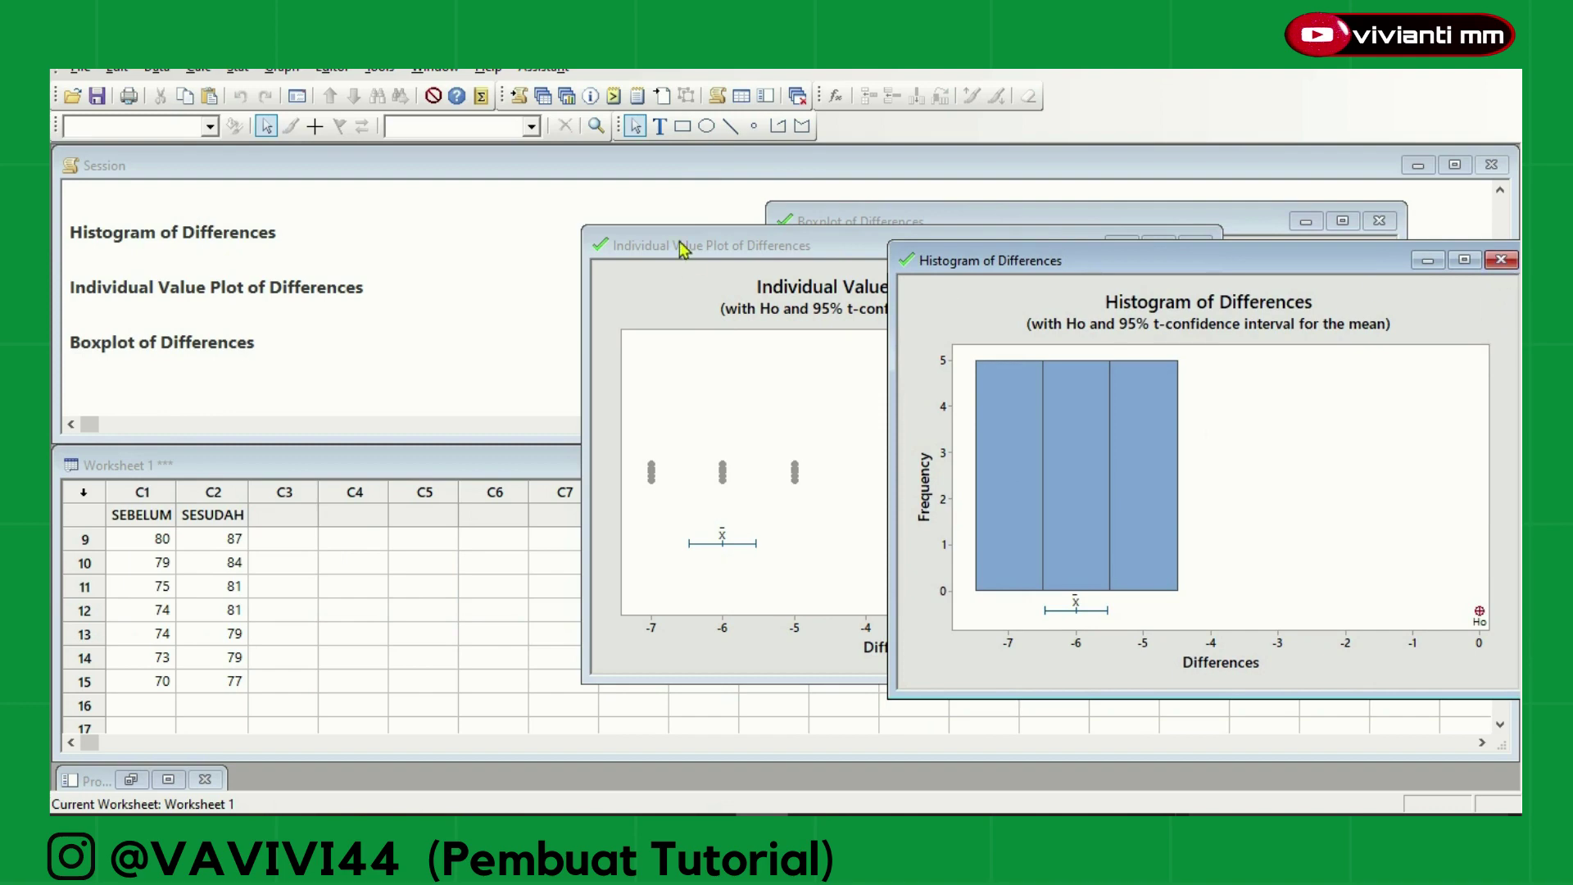
drag(689, 245, 1221, 308)
drag(834, 231, 1187, 277)
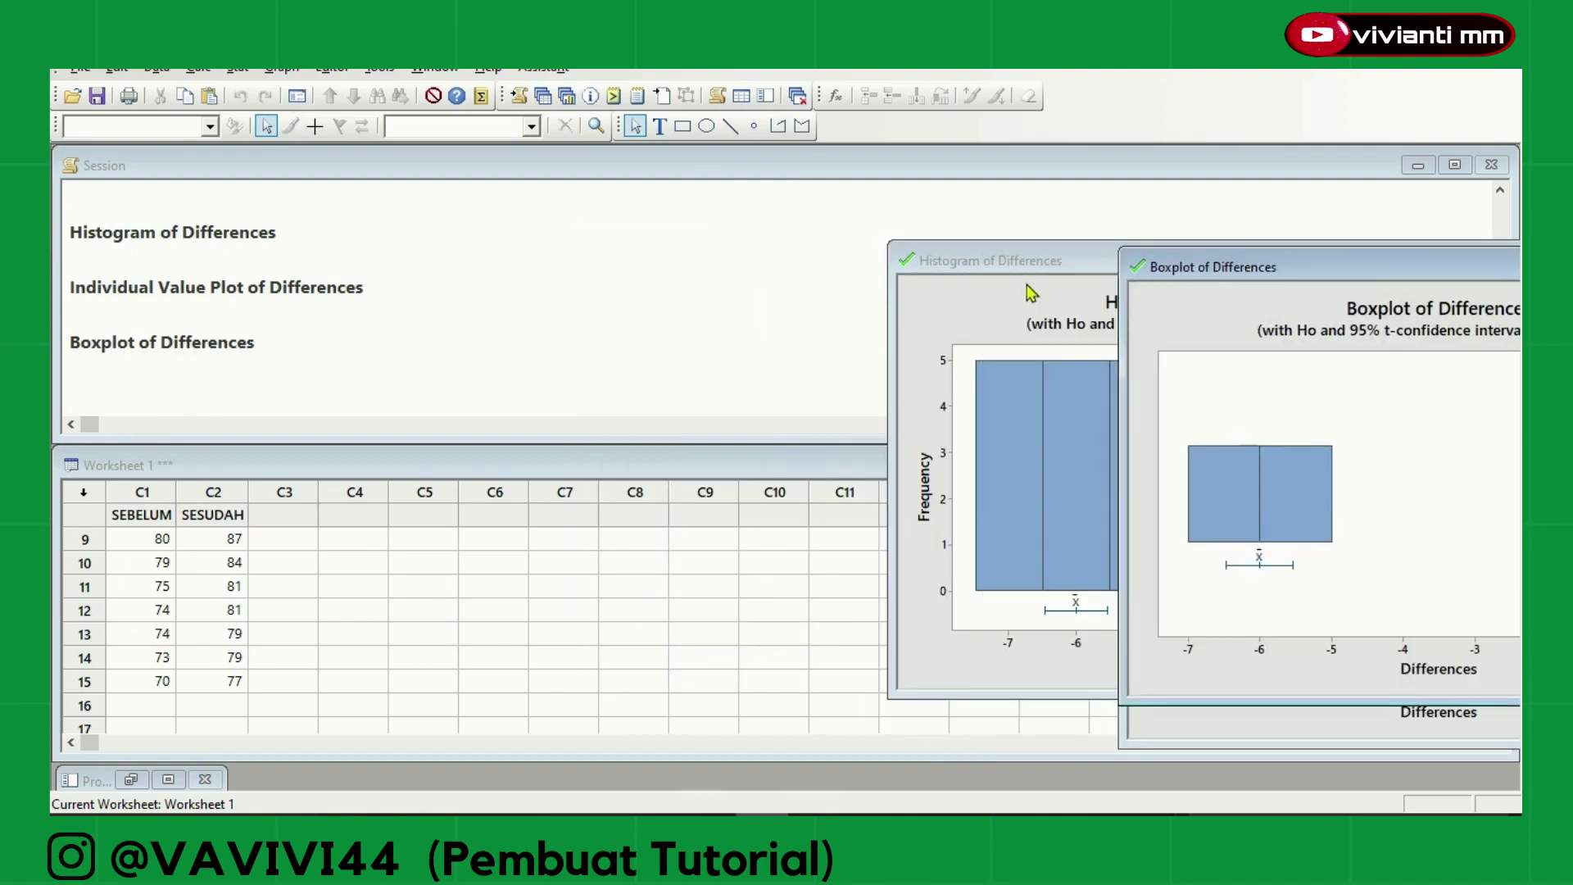
drag(992, 256, 1458, 318)
Examine the paired t output for SEBELUM and SESUDAH in the session, including the descriptive statistics, confidence interval and P-Value
click(301, 392)
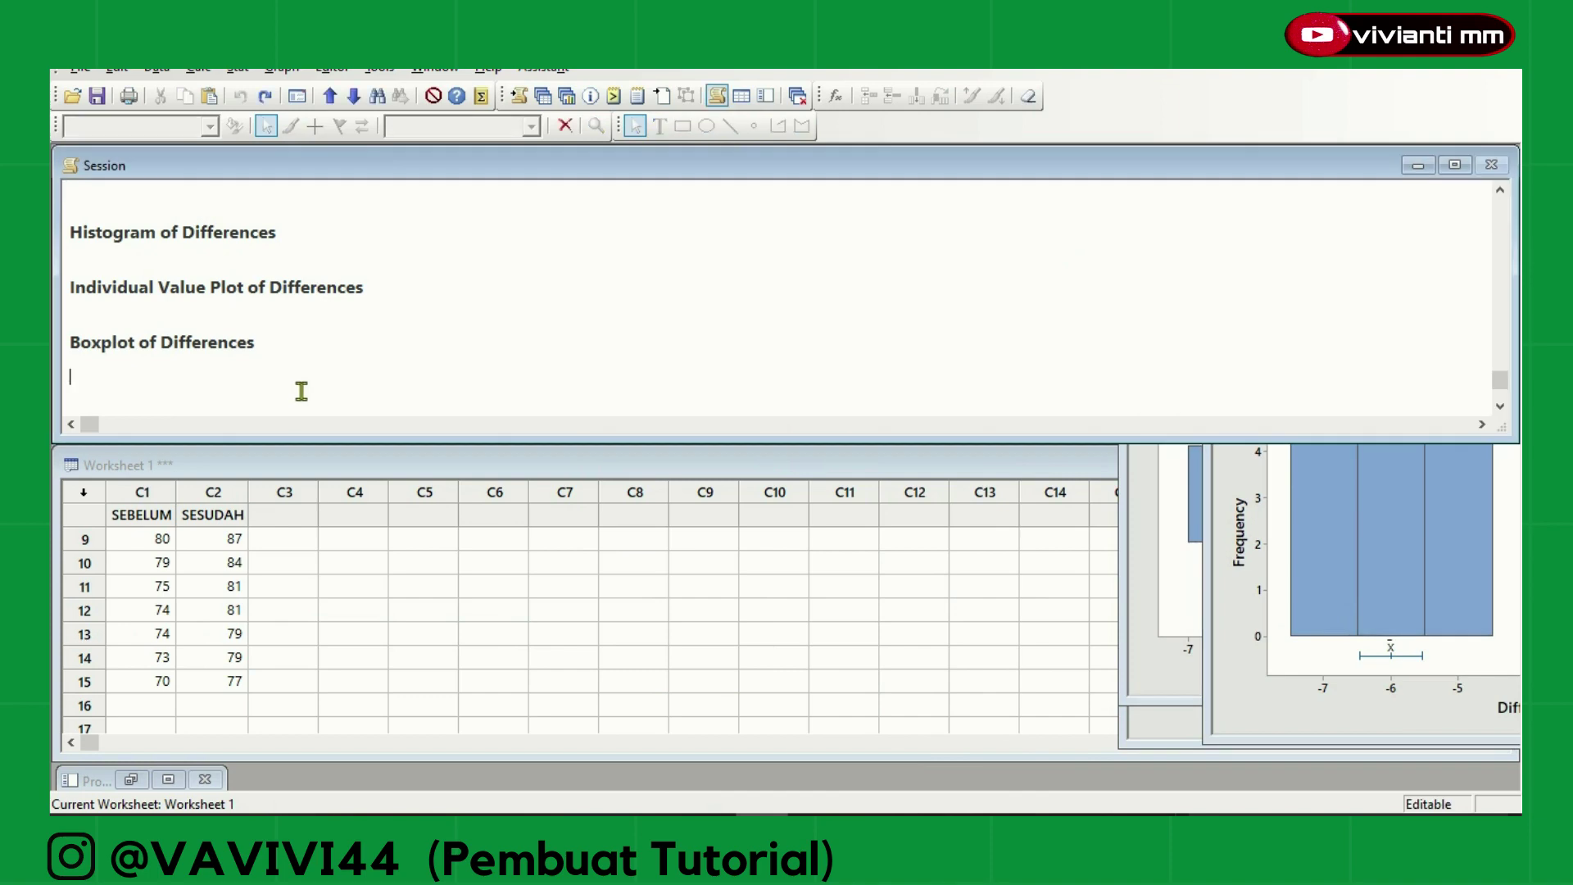
key(Up)
key(Up)
key(Up)
key(Up)
key(Up)
key(Up)
key(Up)
key(Up)
key(Up)
key(Up)
key(Up)
key(Up)
key(Up)
key(Up)
key(Up)
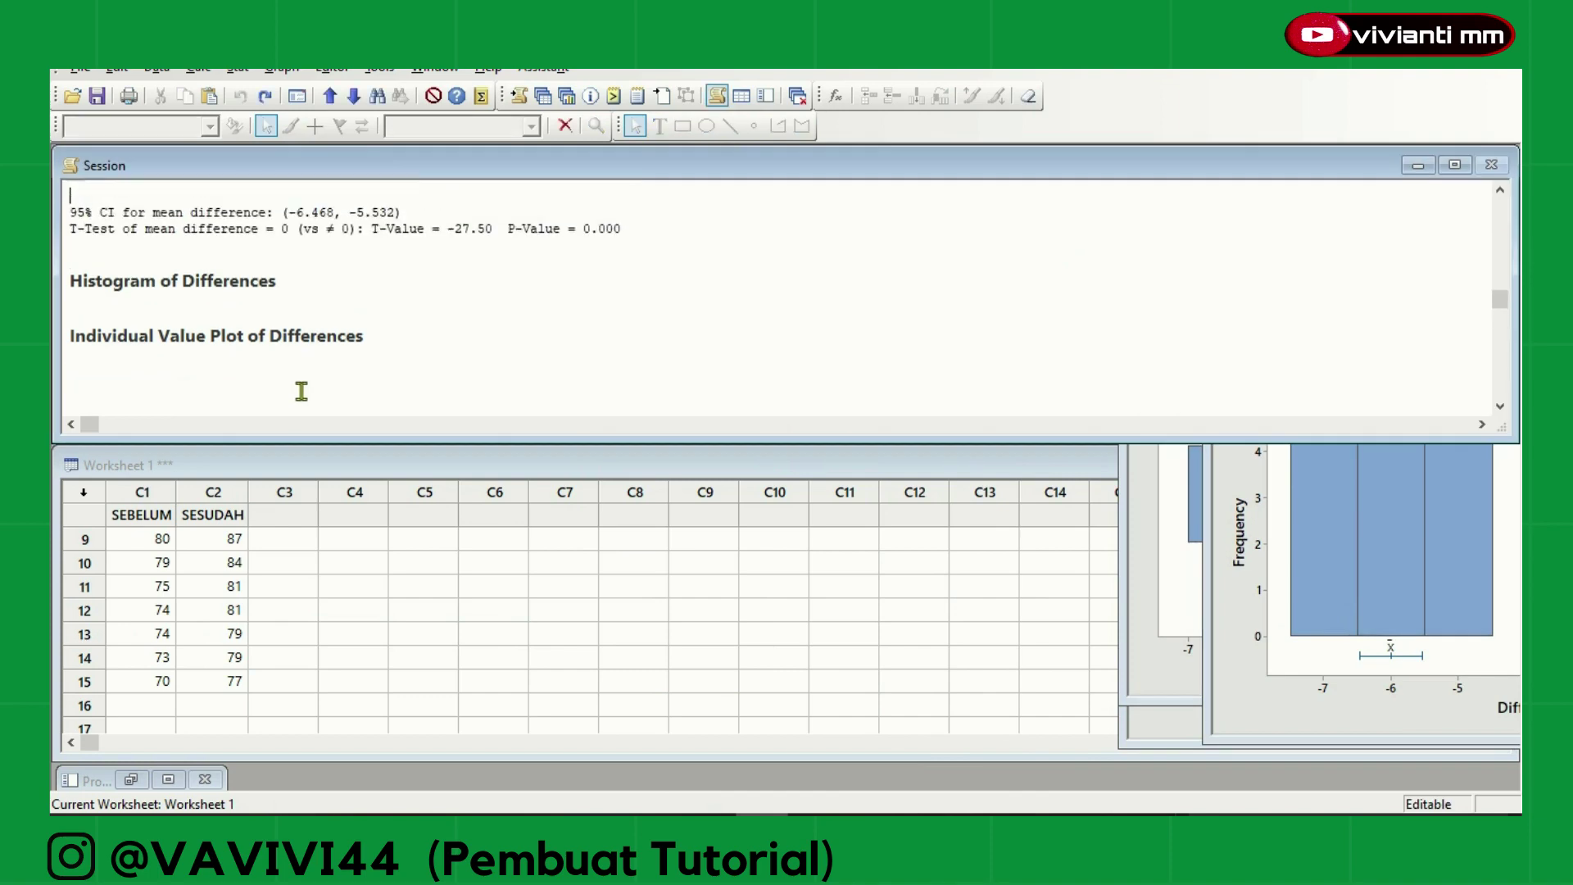
key(Up)
key(Up)
key(Up)
key(Up)
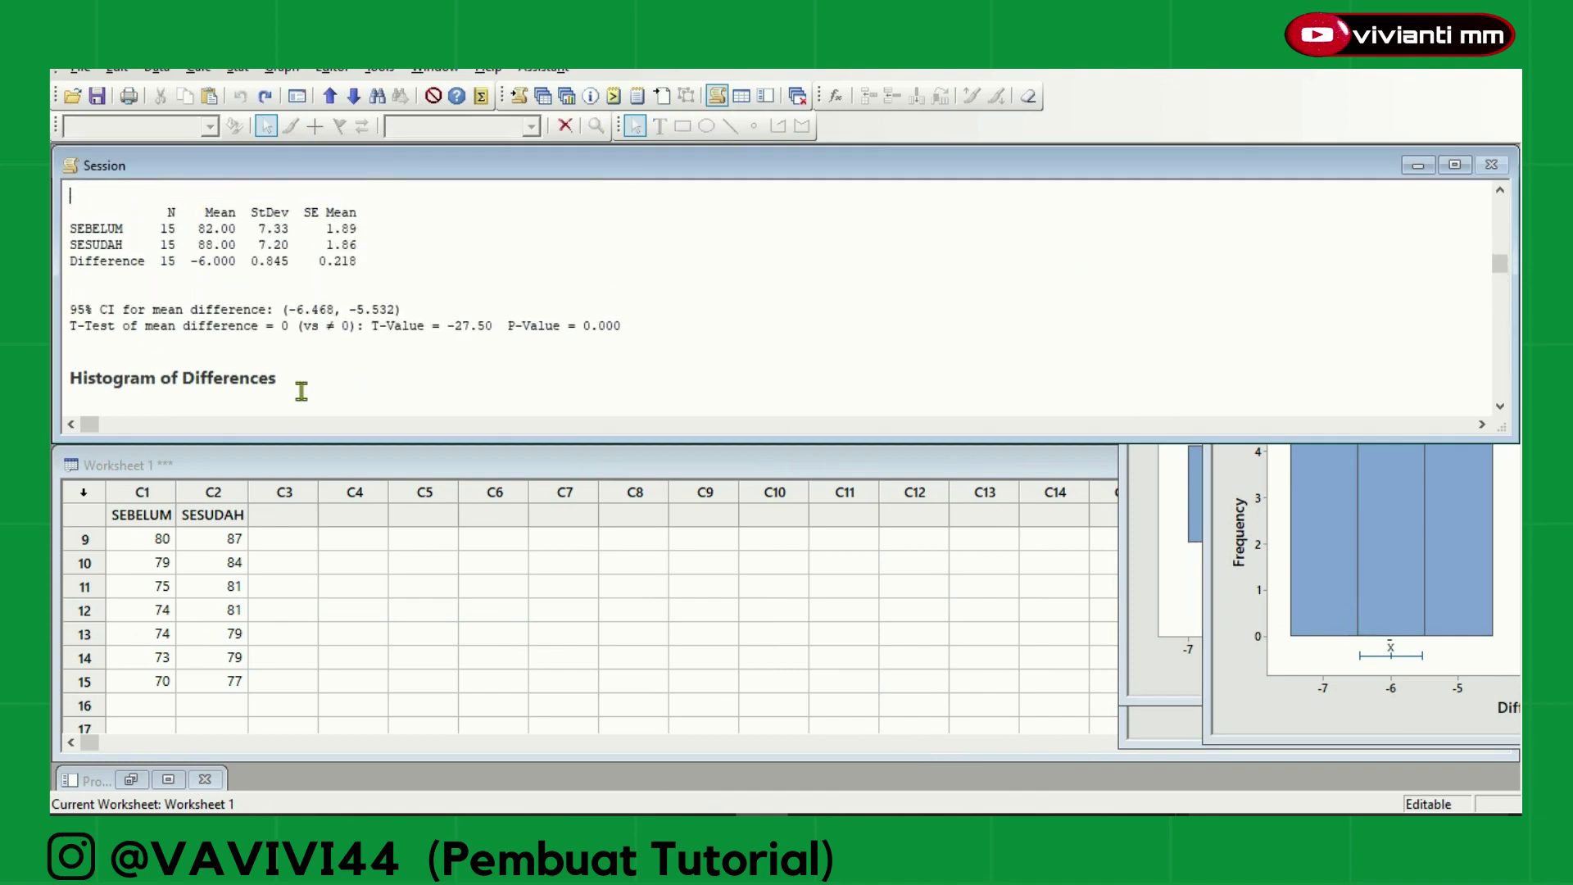
key(Up)
key(Up)
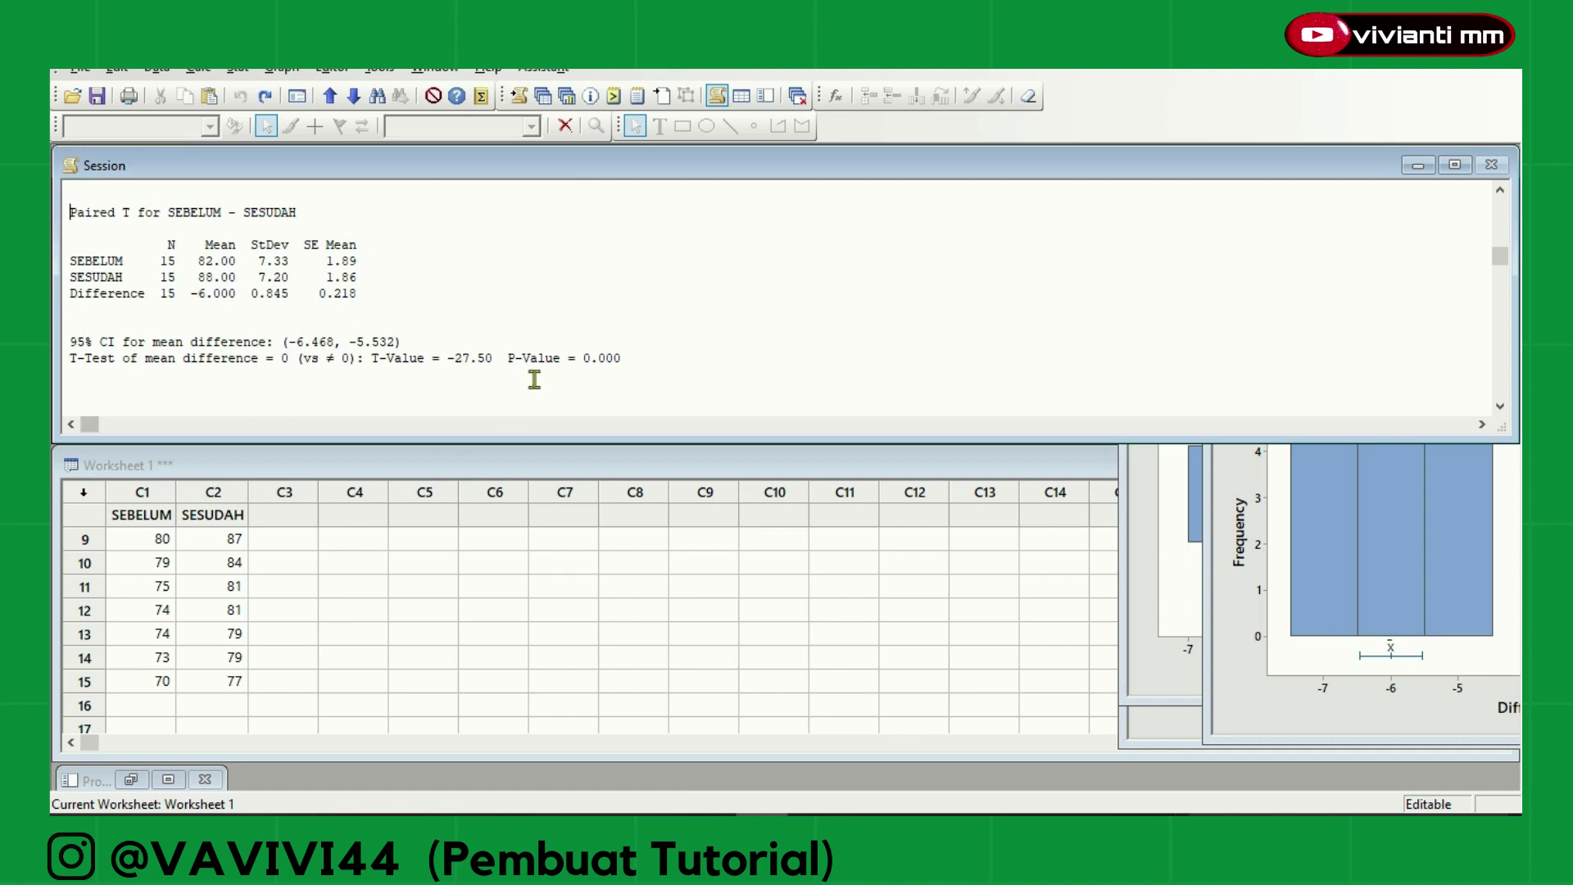
drag(507, 358, 626, 365)
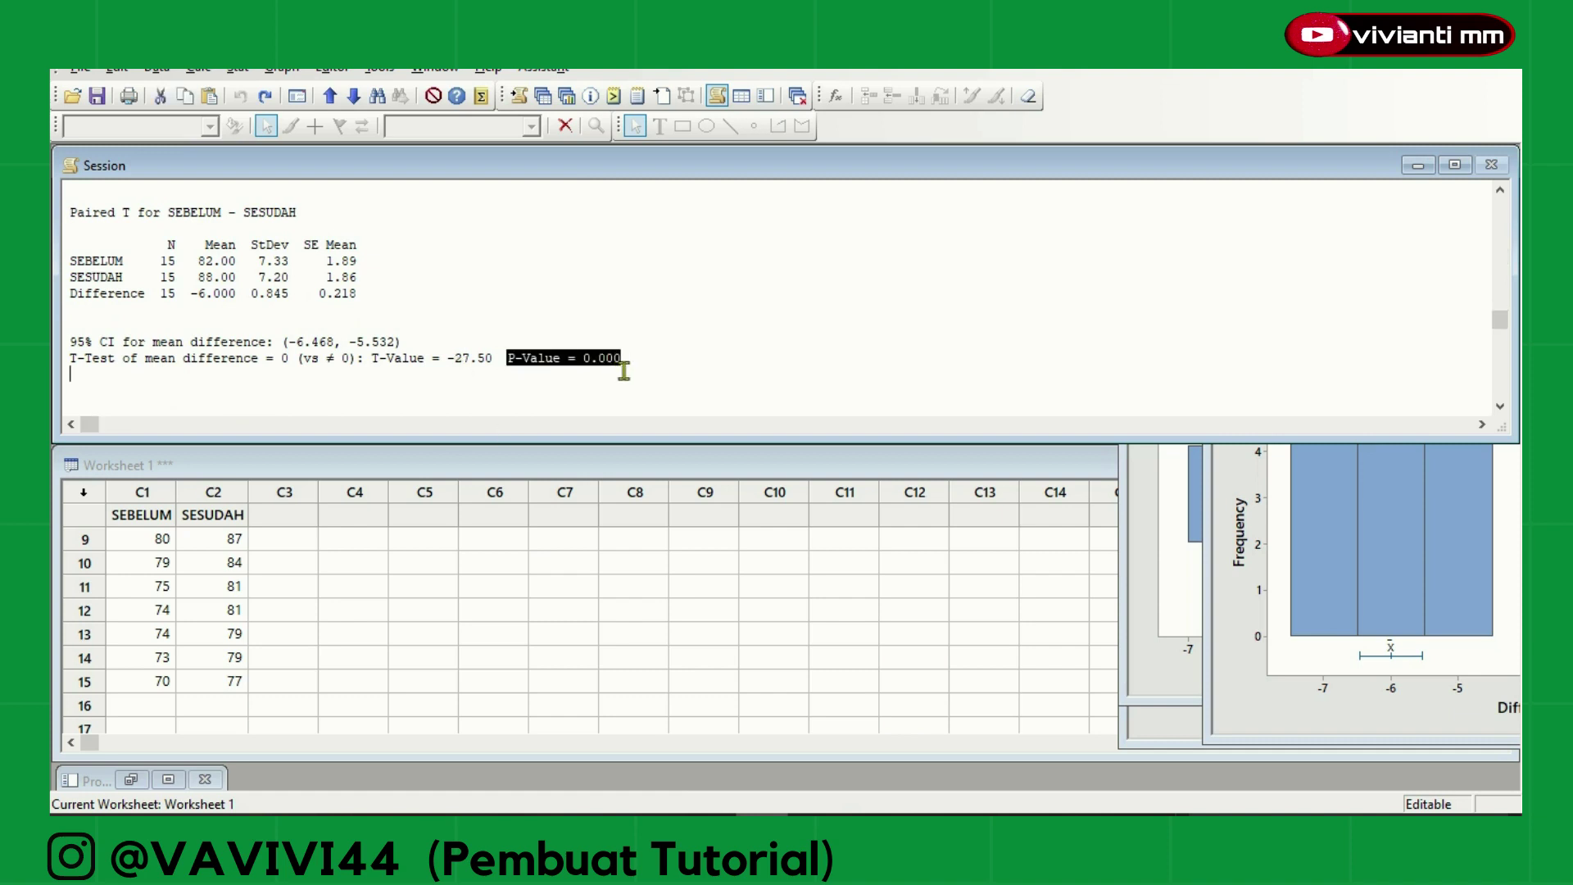
click(625, 365)
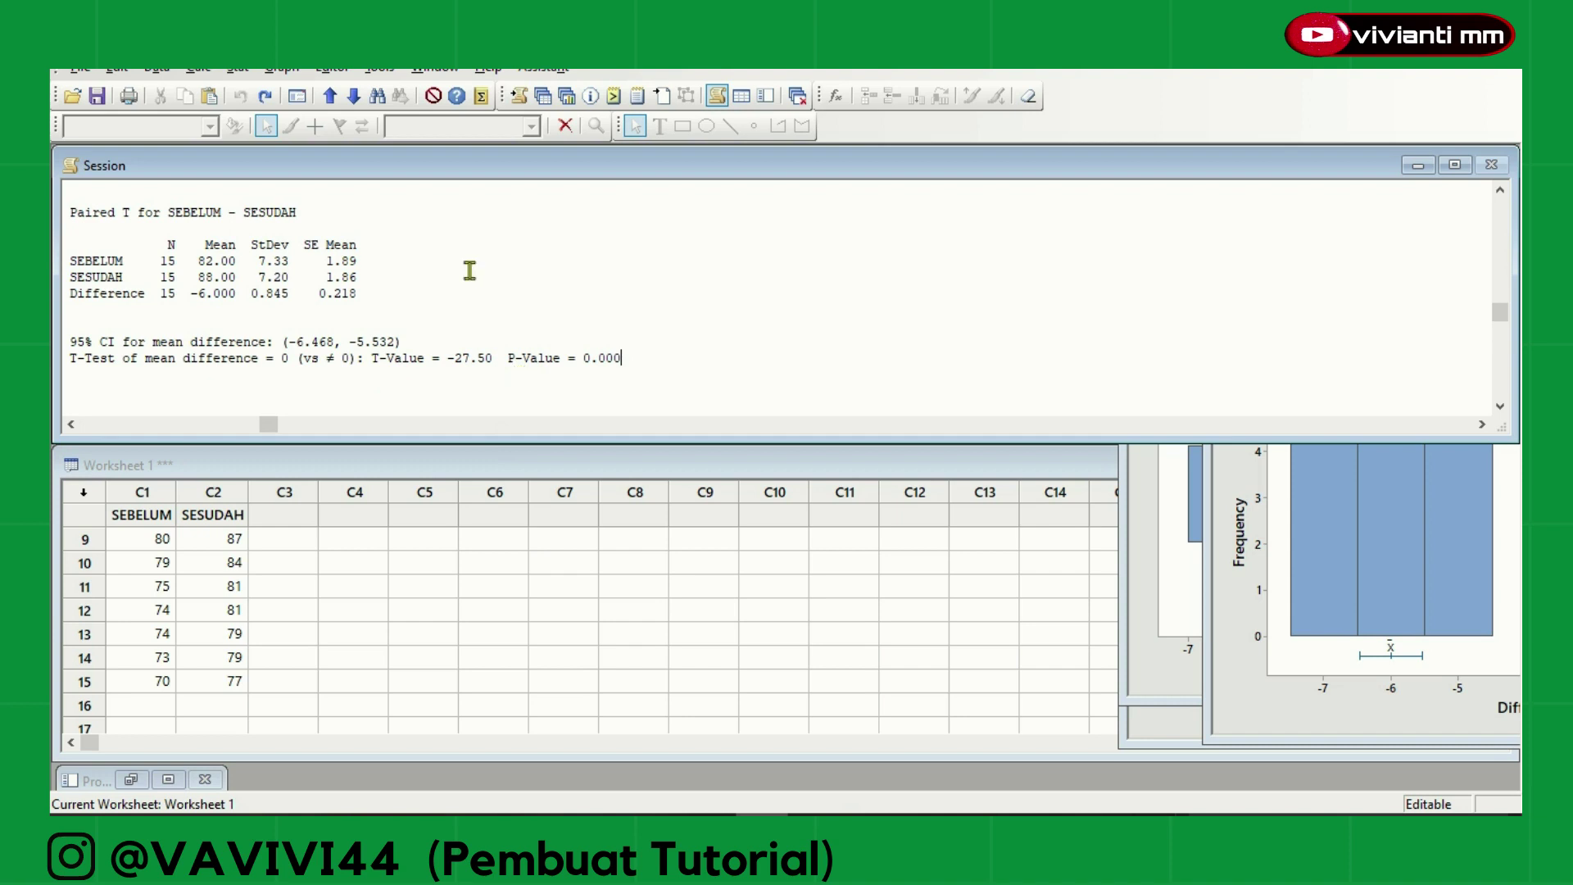
Review the paired t test's confidence level, hypothesized difference and alternative hypothesis options, and close the dialogs without running the test again
click(239, 70)
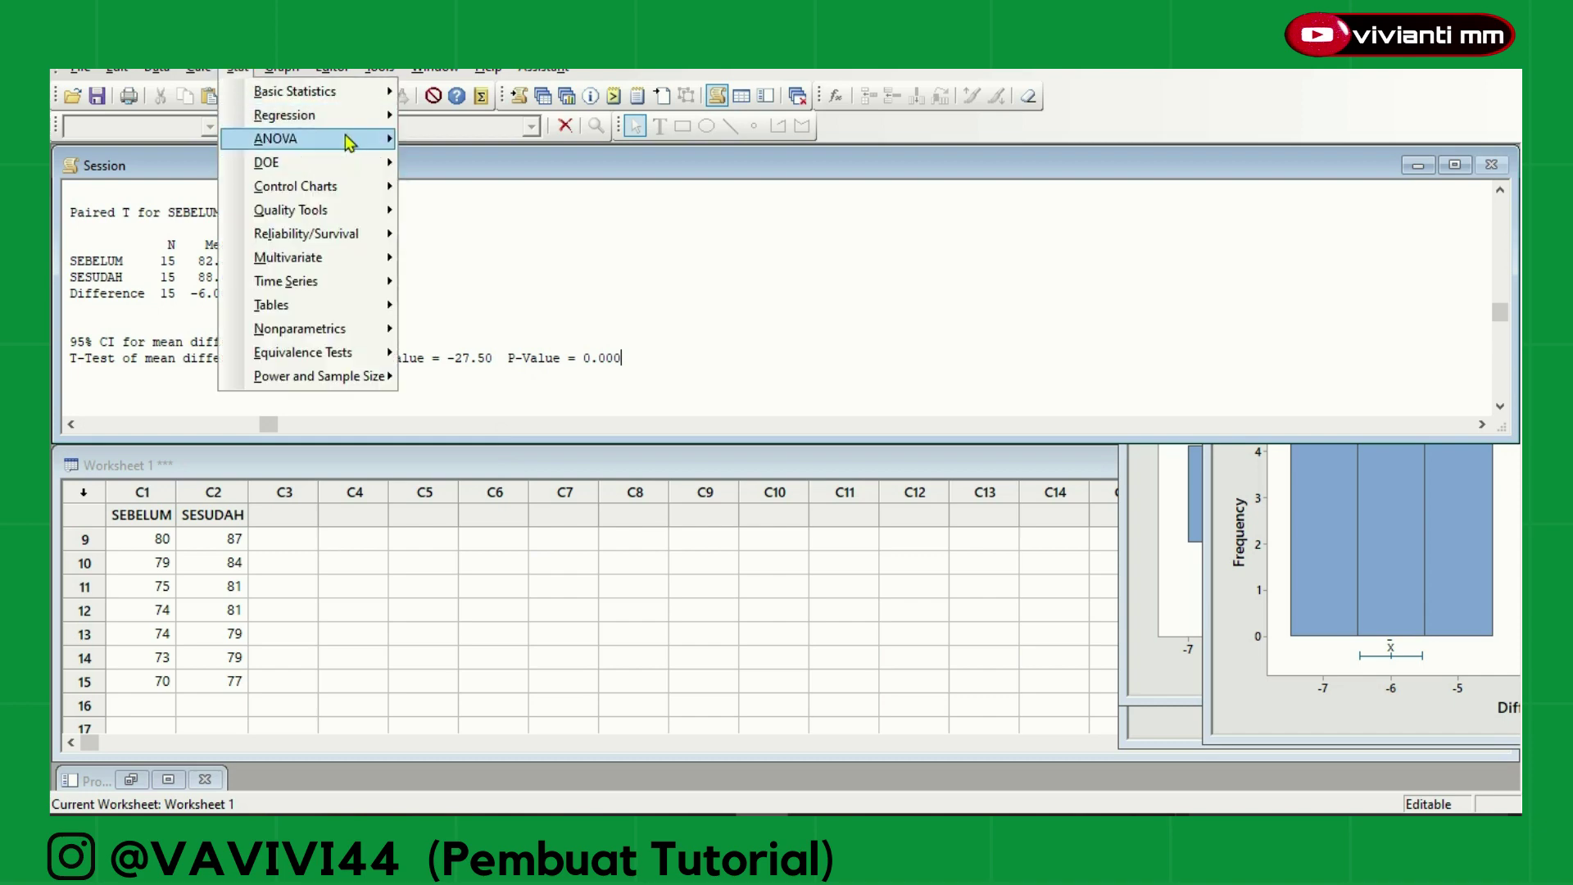
mouse_move(345, 93)
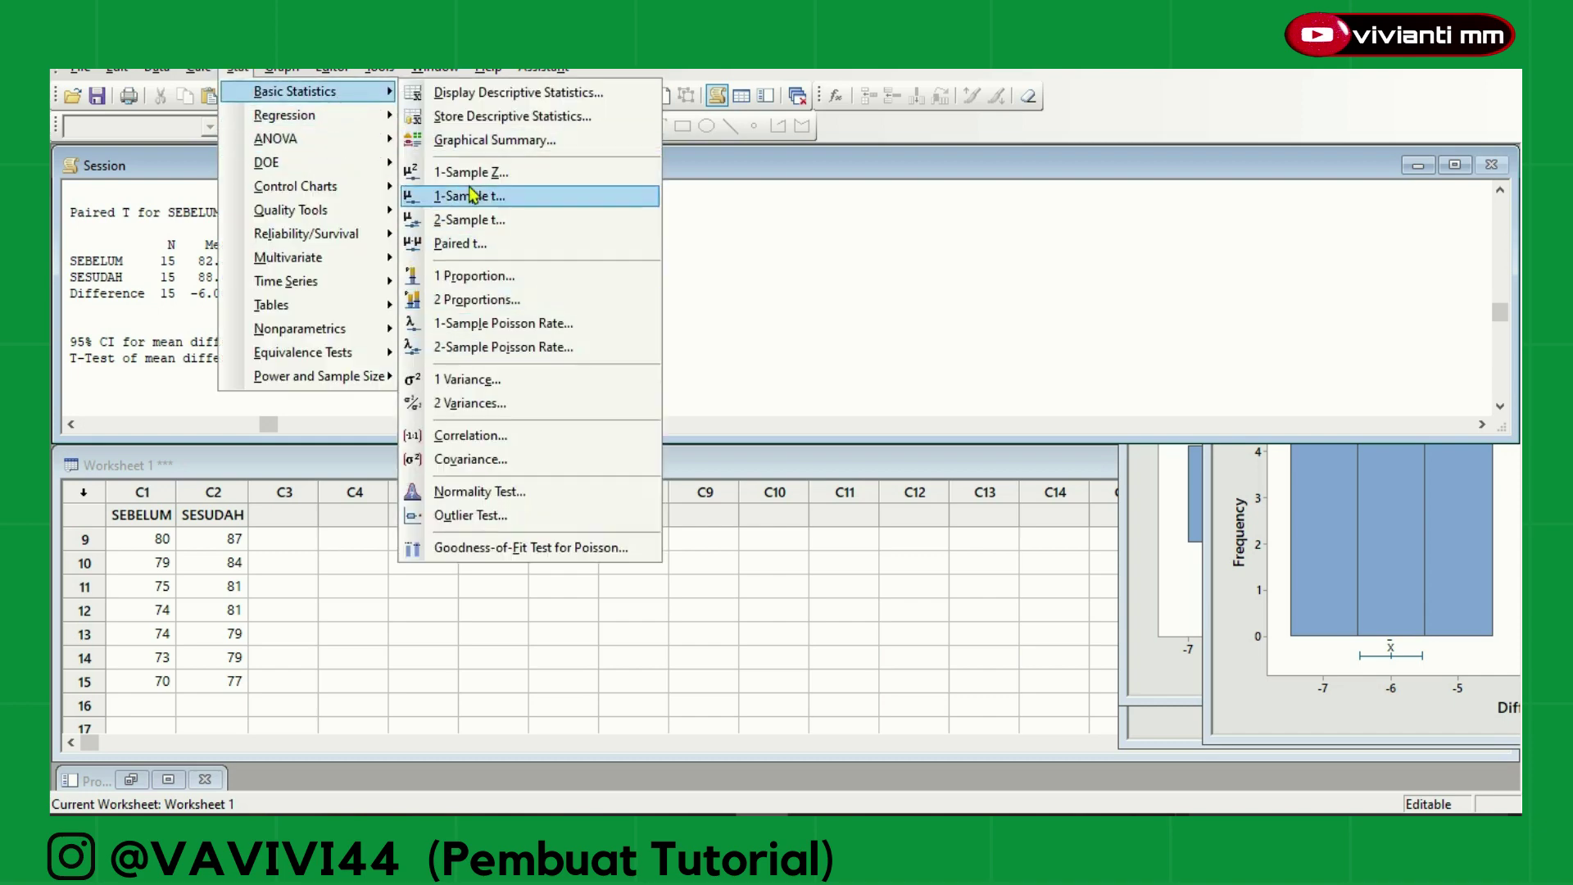
click(479, 244)
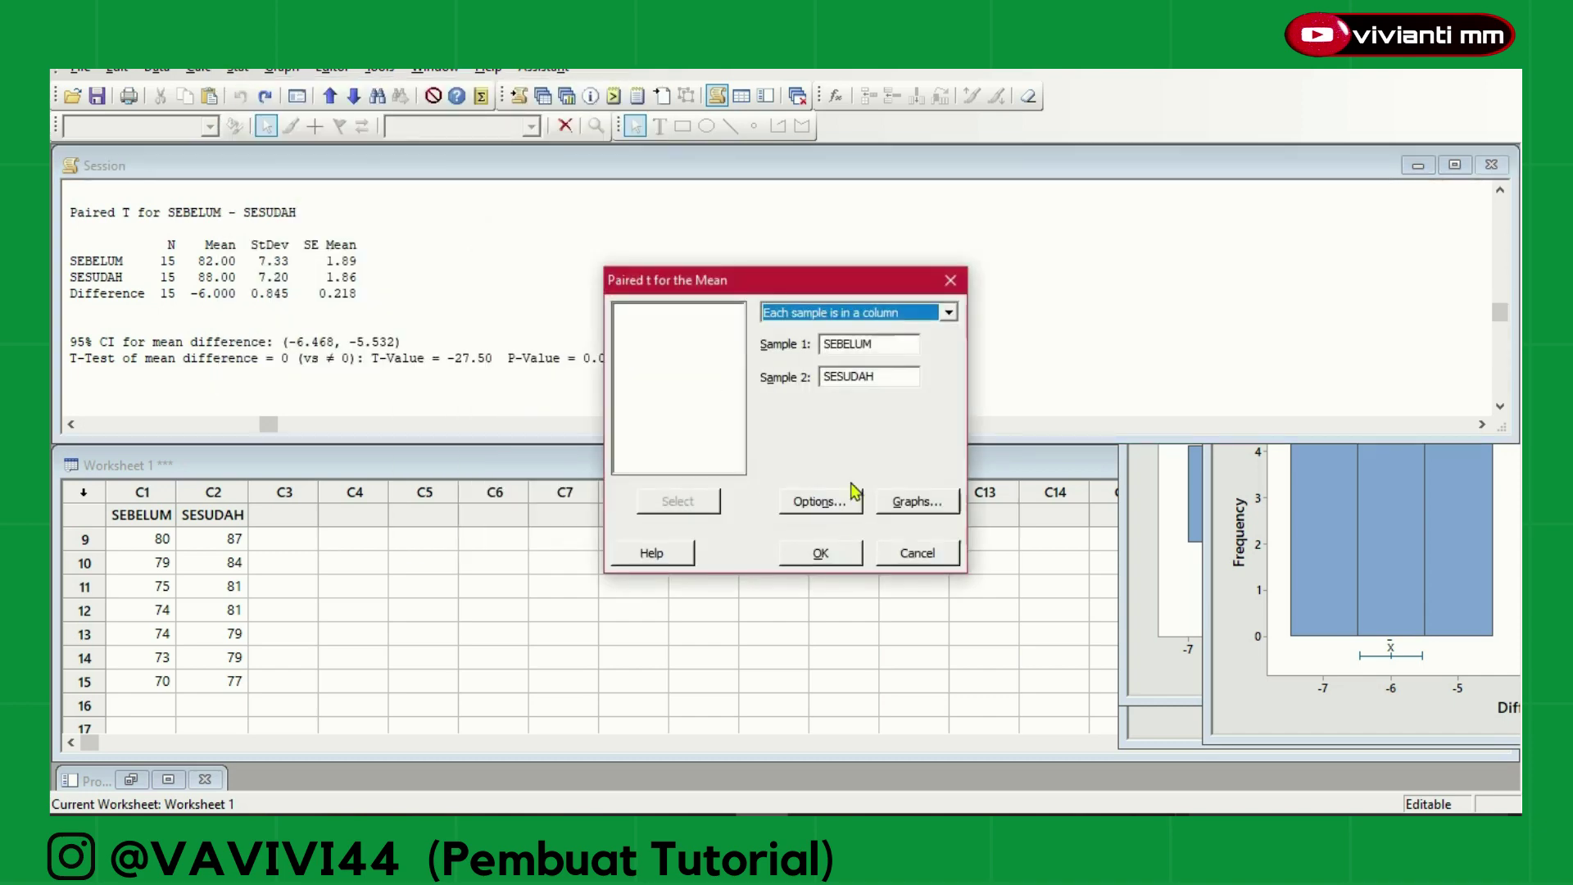
click(828, 501)
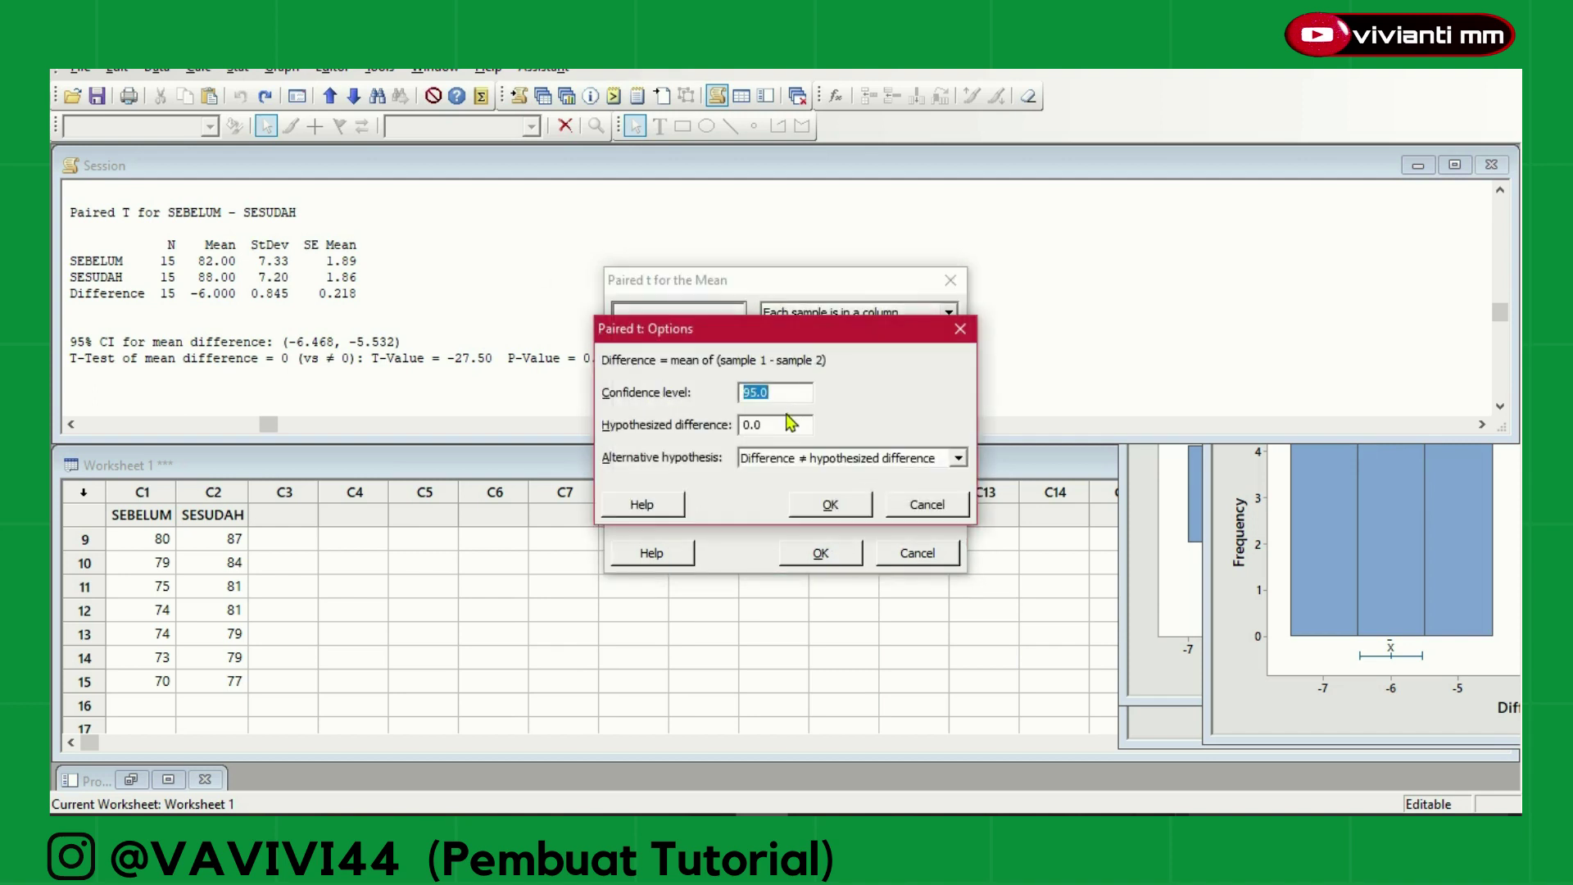
click(961, 337)
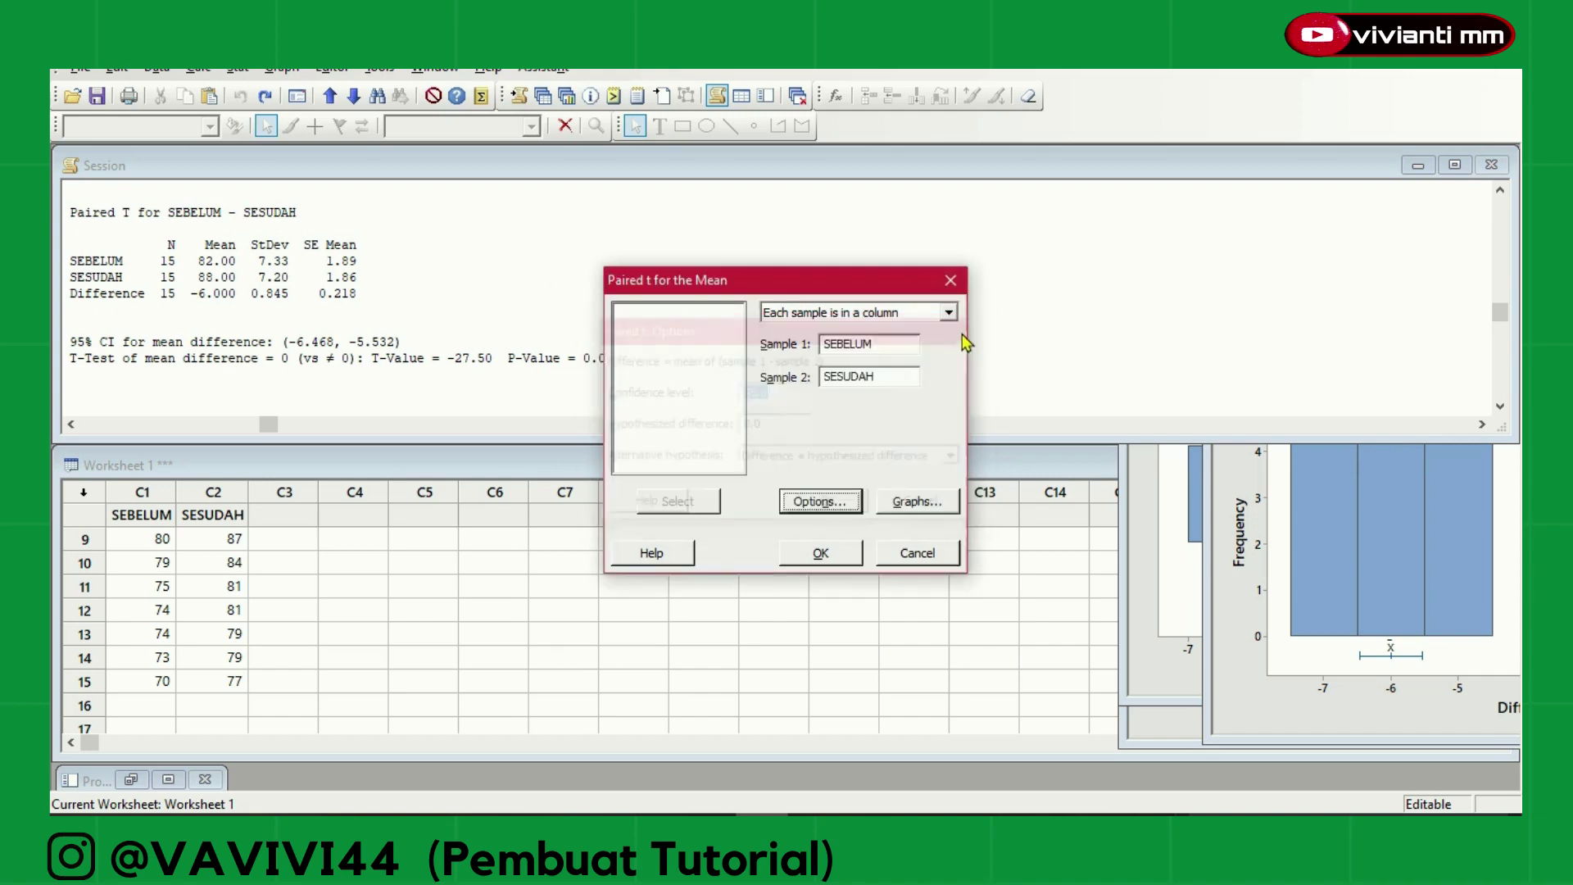
click(953, 285)
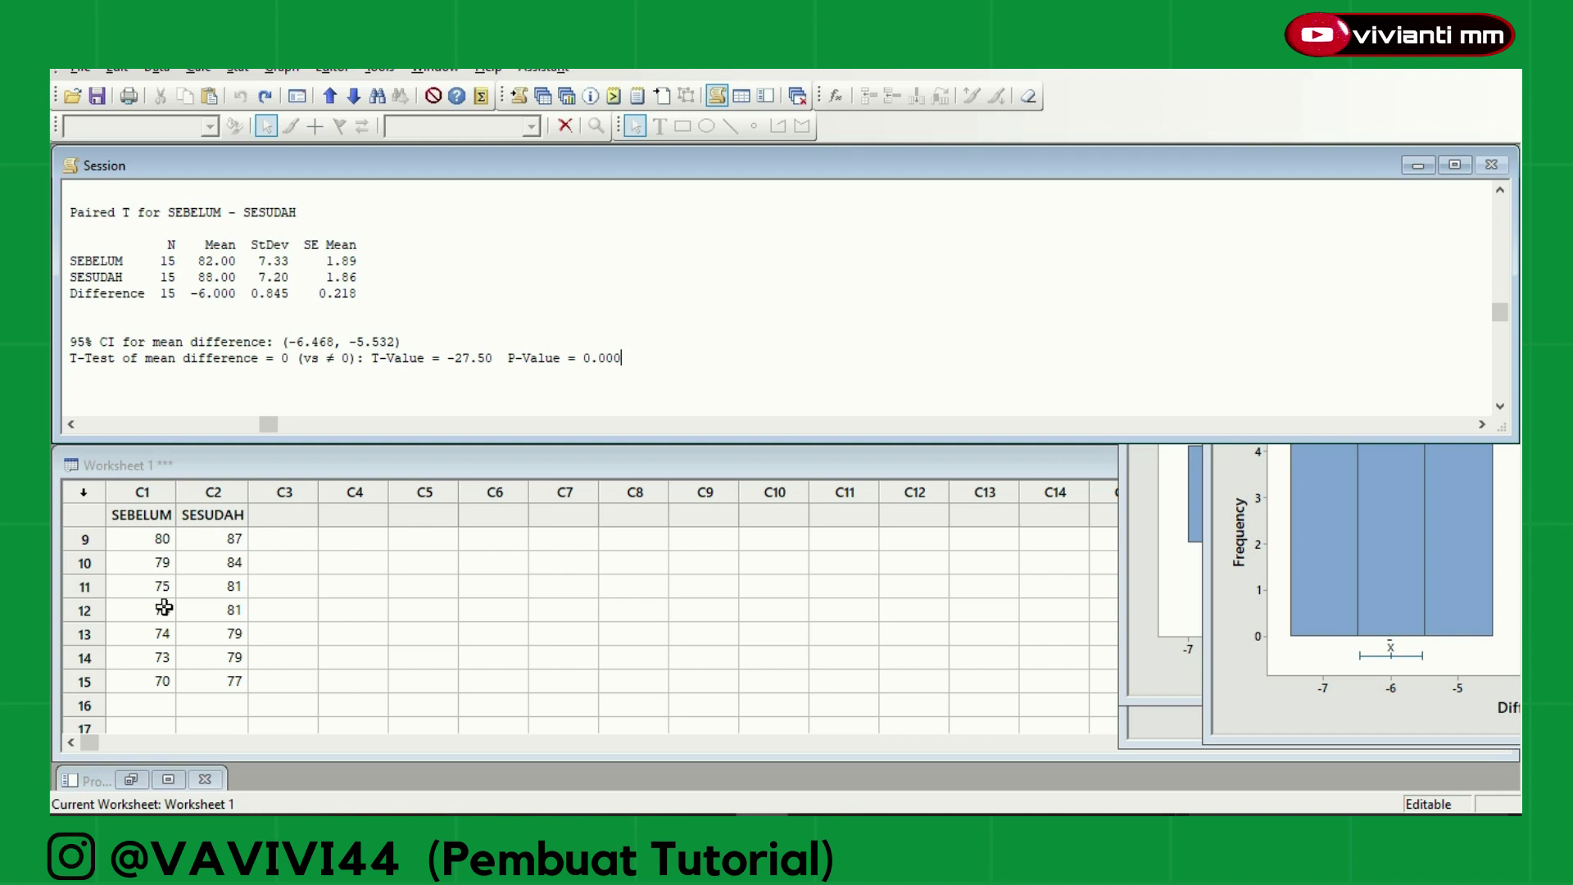
Select the SEBELUM scores in column C1 of the worksheet, from row 15 upward
click(161, 695)
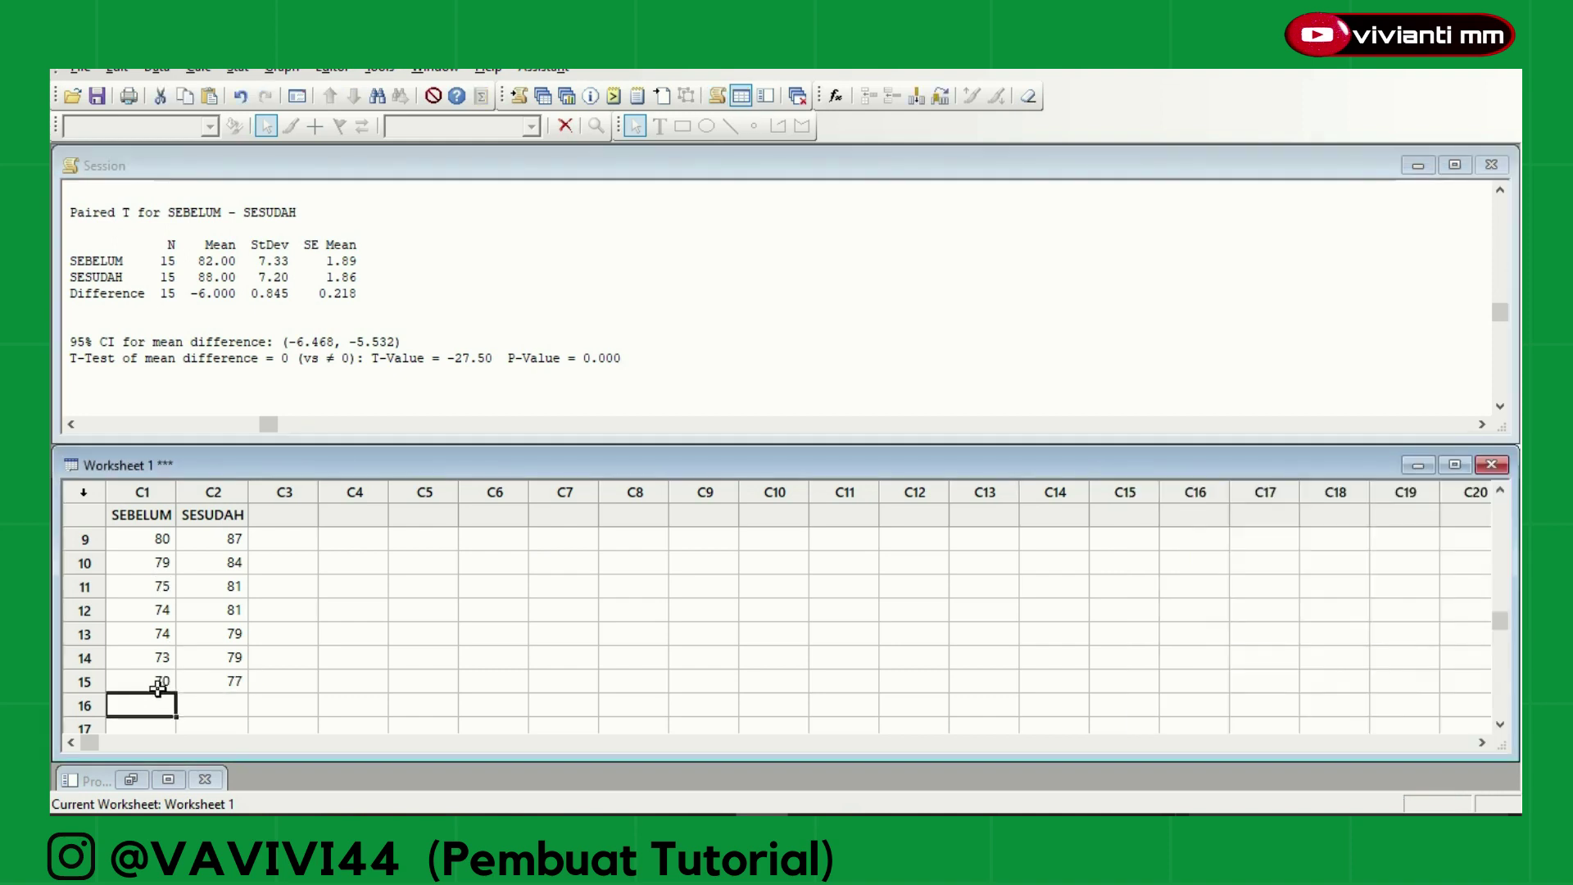
drag(158, 684, 157, 533)
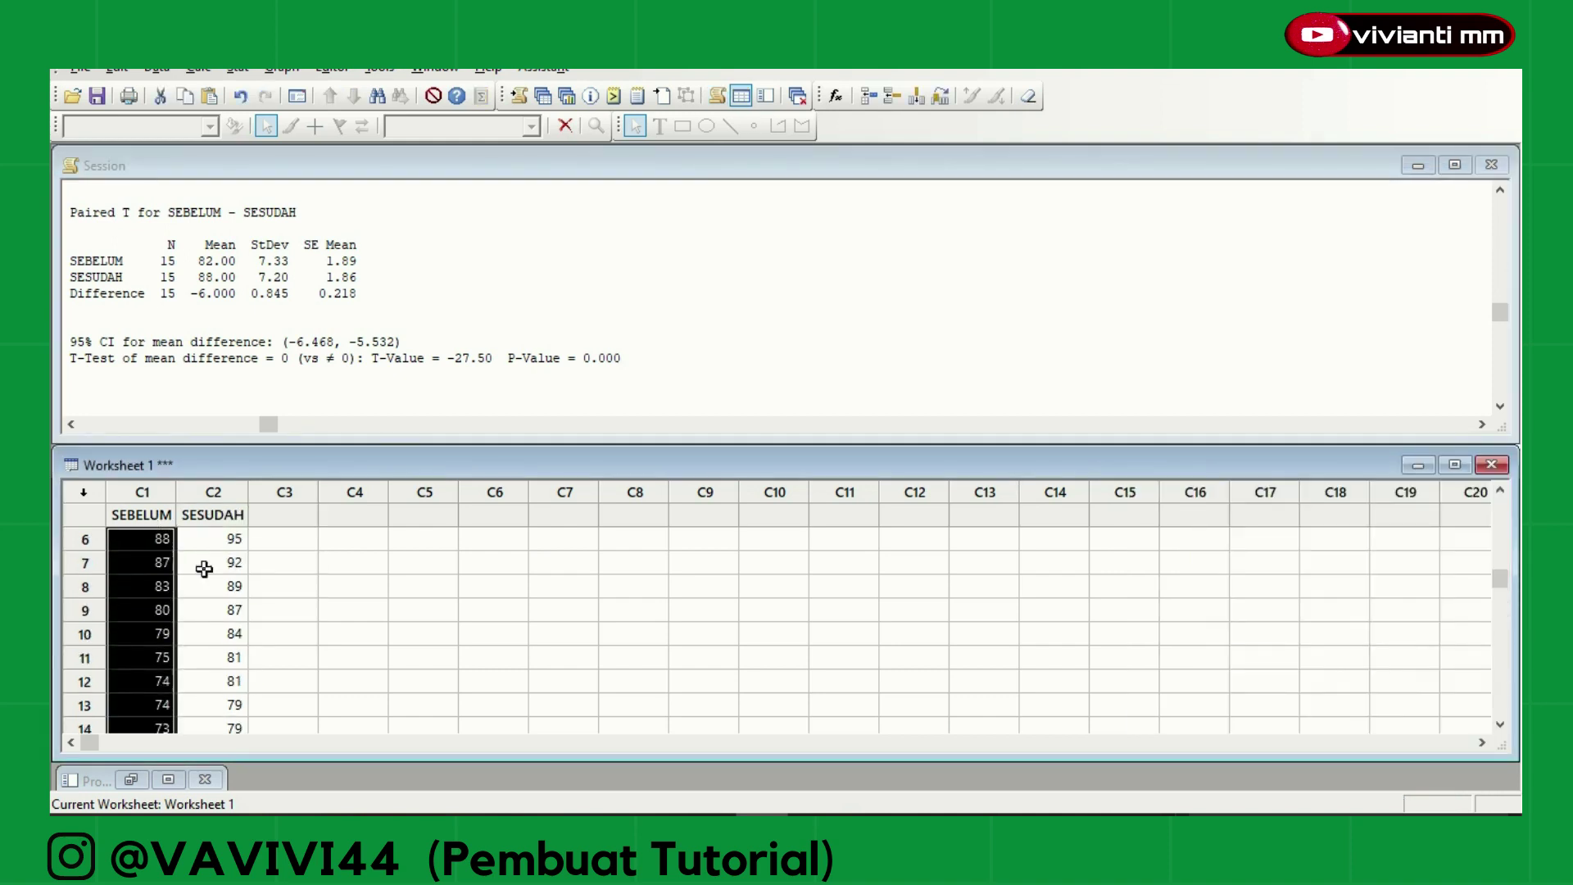